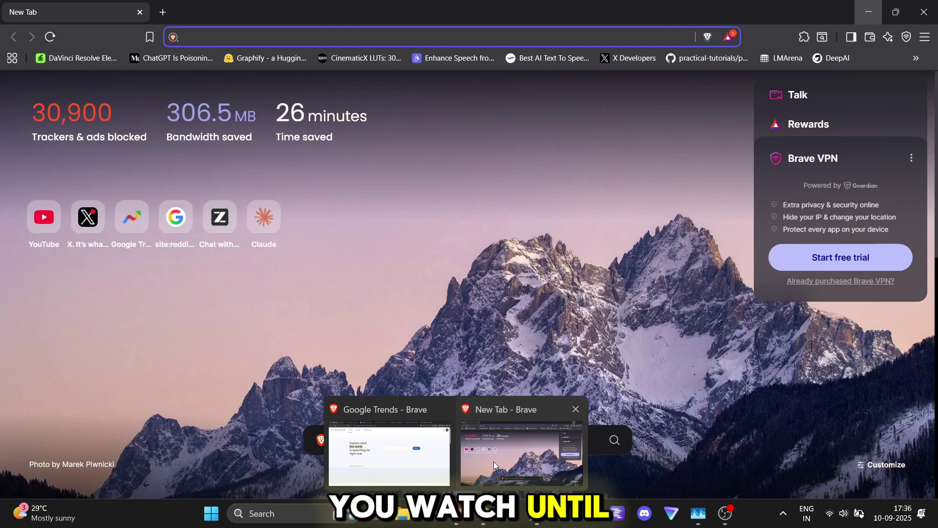
Bring the Brave New Tab window forward from the taskbar preview.
left_click(494, 461)
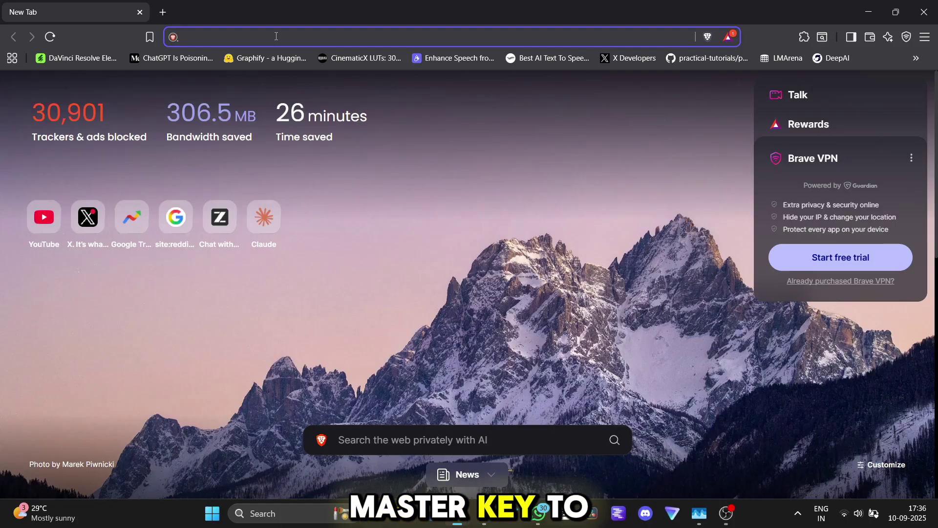
Load console.groq.com/home and scroll through its models grid grouped by category.
type("https://console.groq.com/homeZ")
key("BackSpace")
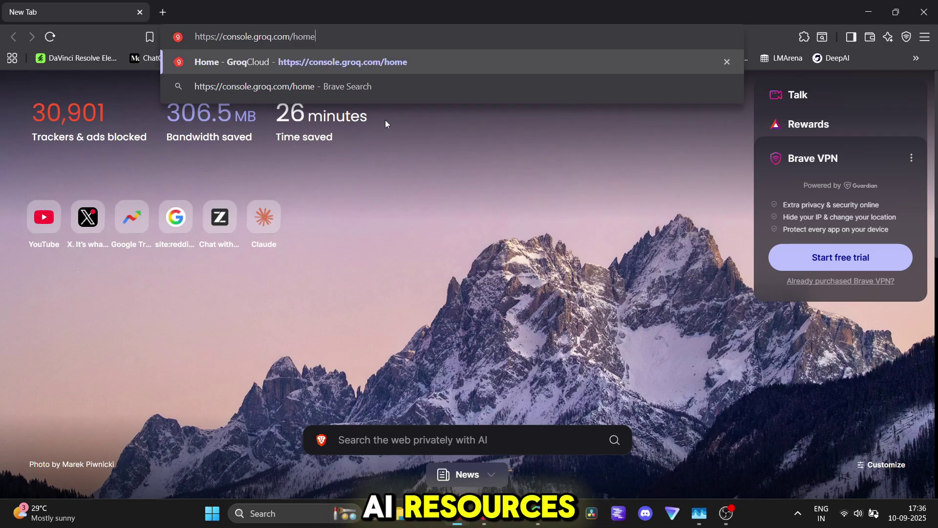
key("Return")
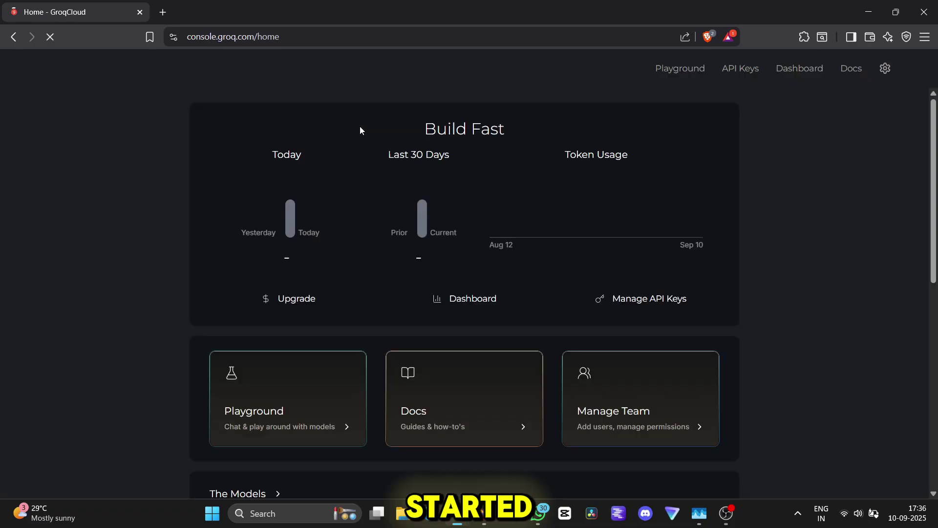
scroll(404, 245, "down", 5)
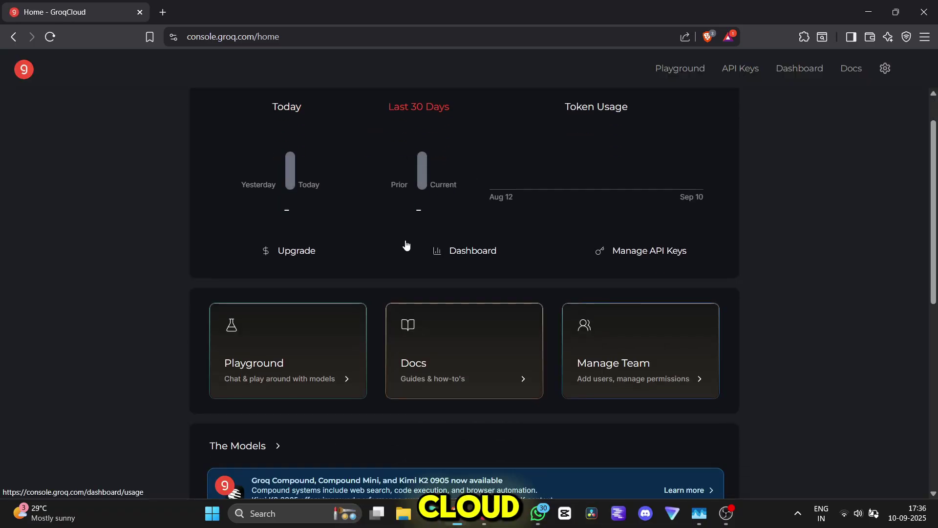
scroll(386, 215, "down", 3)
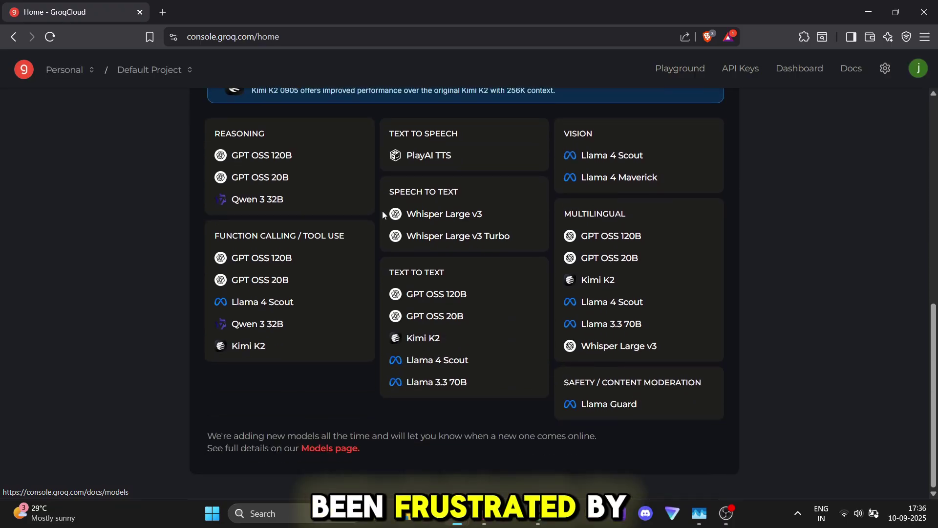
scroll(398, 236, "up", 6)
scroll(397, 236, "up", 3)
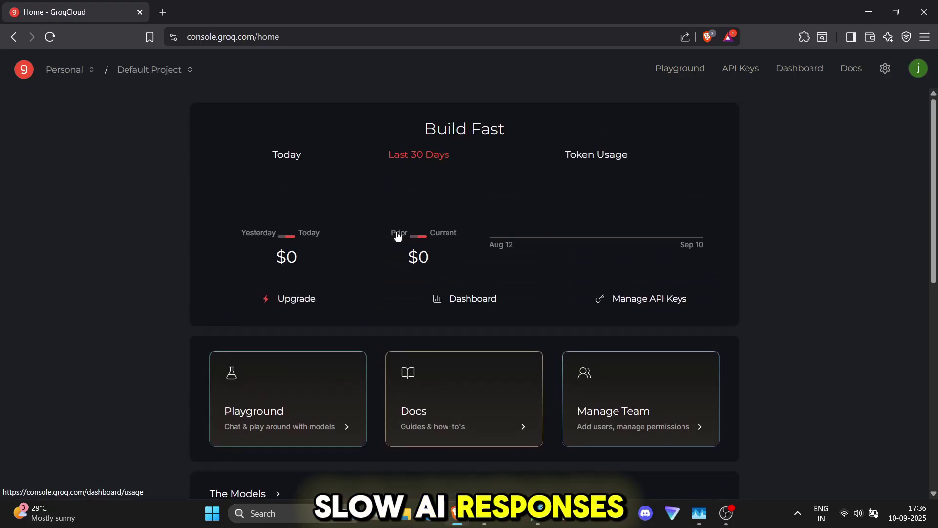
scroll(656, 247, "down", 9)
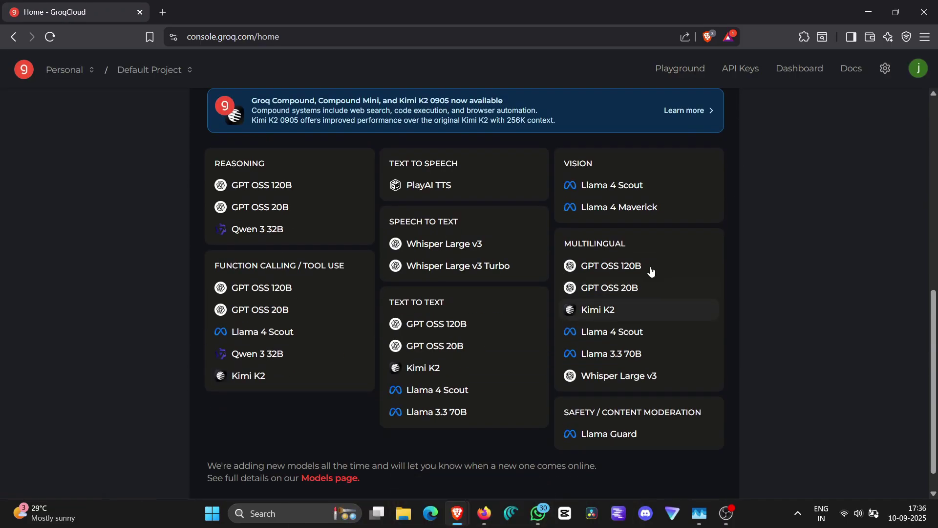
scroll(415, 459, "down", 1)
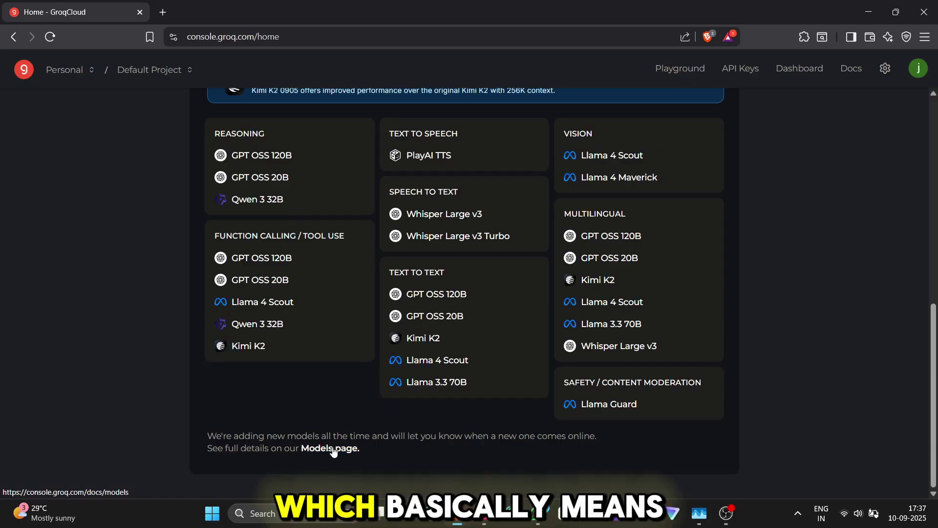
Browse the Supported Models documentation tables, then open the OpenAI GPT-OSS 120B model page.
left_click(332, 449)
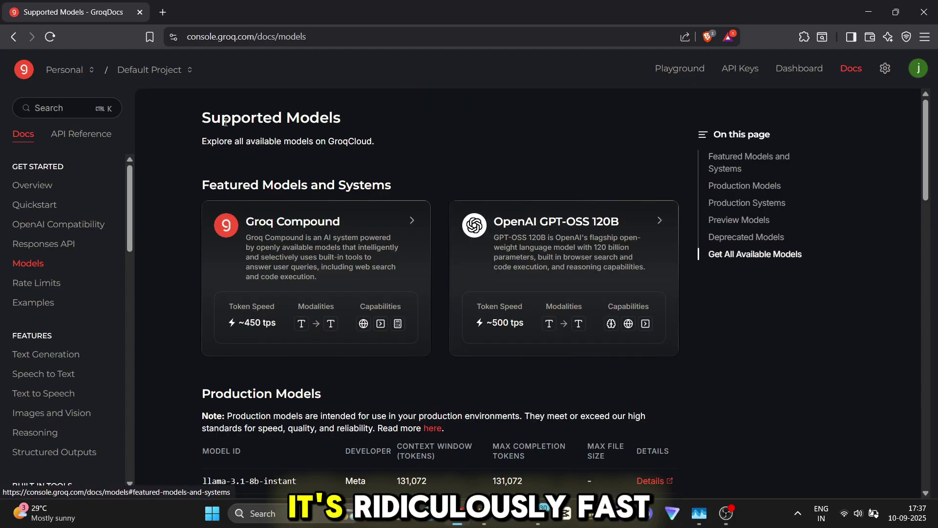
scroll(254, 271, "down", 5)
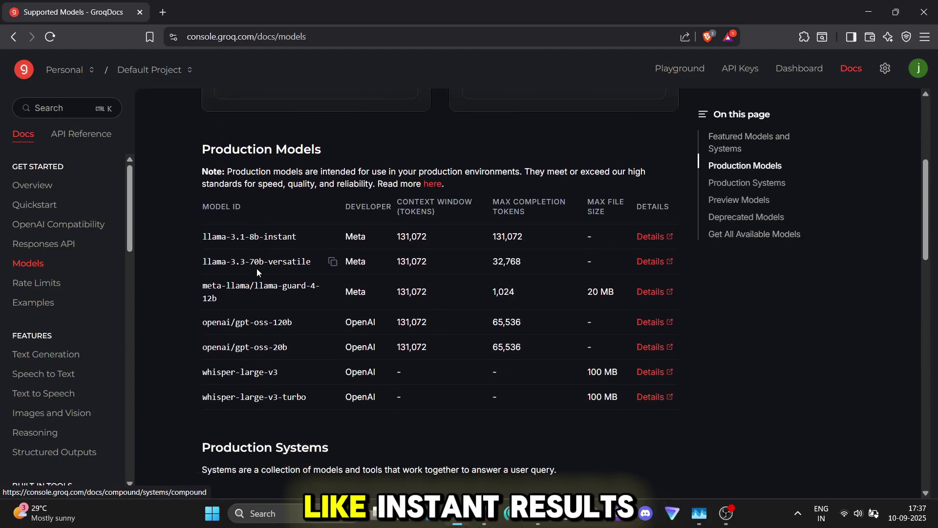
scroll(257, 268, "up", 5)
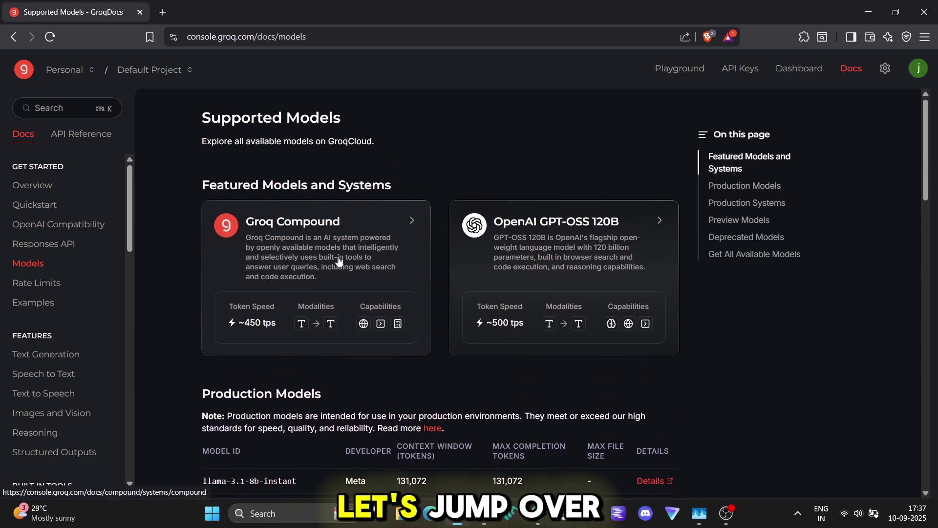
scroll(548, 261, "down", 12)
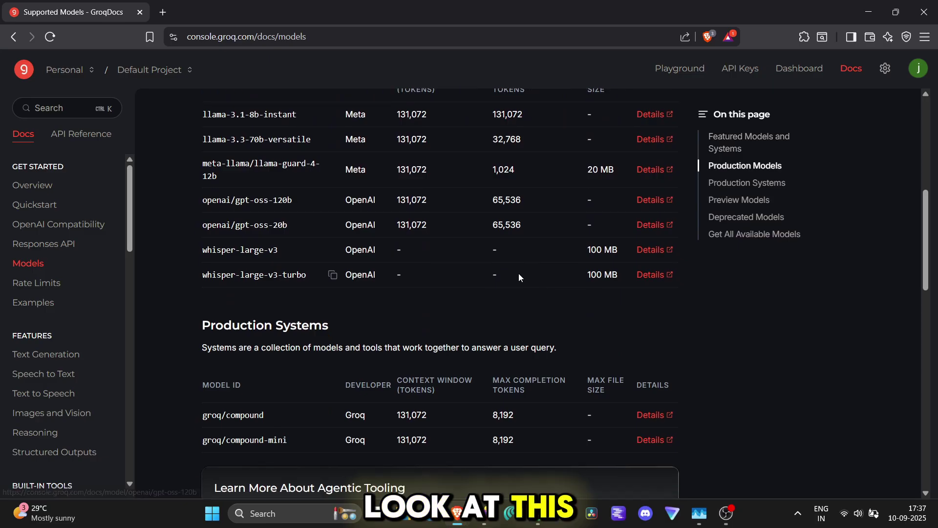
scroll(291, 300, "down", 4)
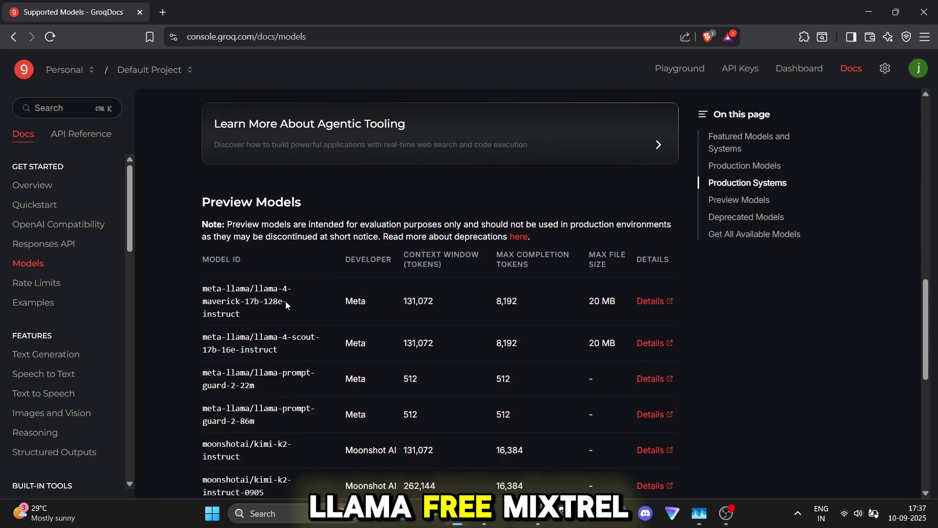
scroll(556, 294, "up", 10)
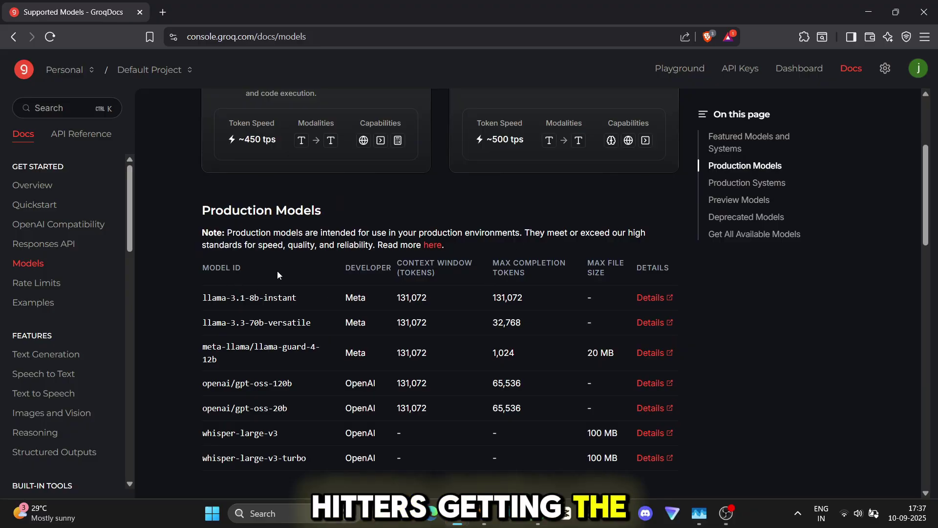
scroll(440, 244, "up", 5)
scroll(587, 196, "down", 2)
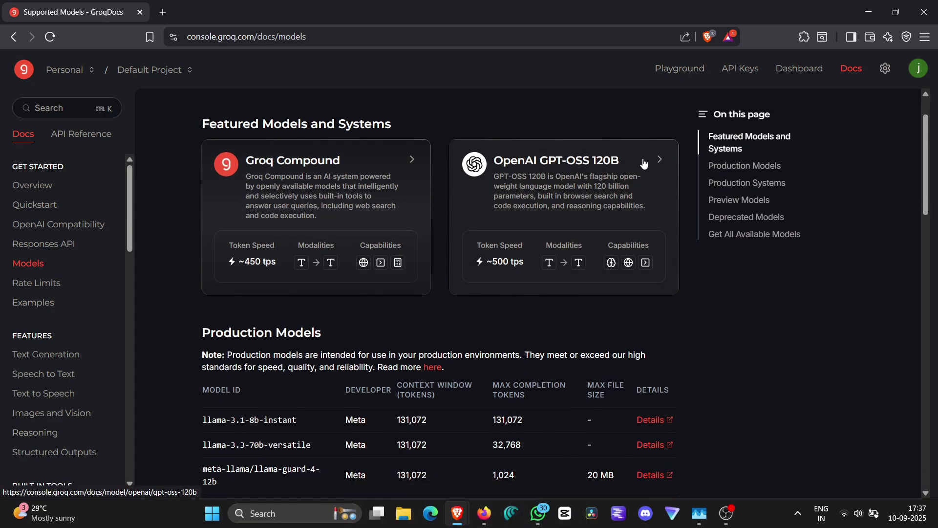
left_click(630, 169)
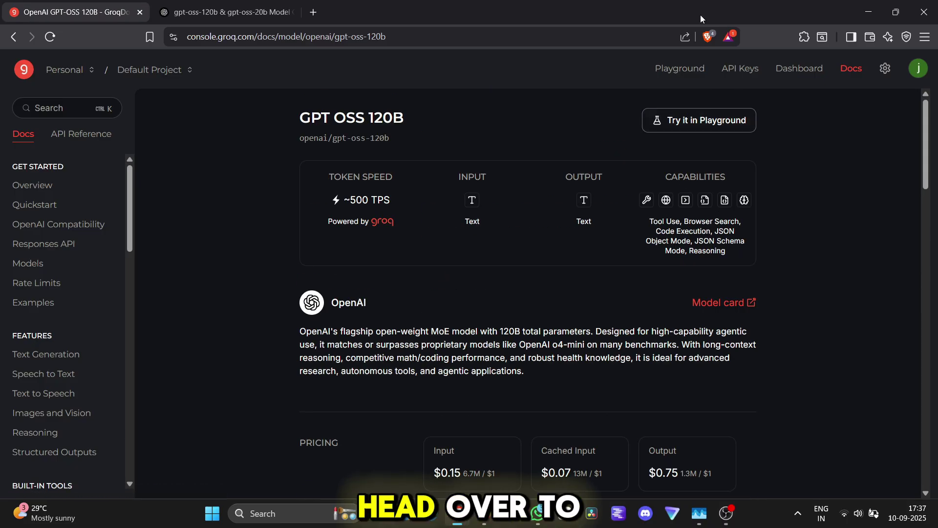
Create a GroqCloud API key named 'sssn', then go back to Supported Models.
left_click(733, 69)
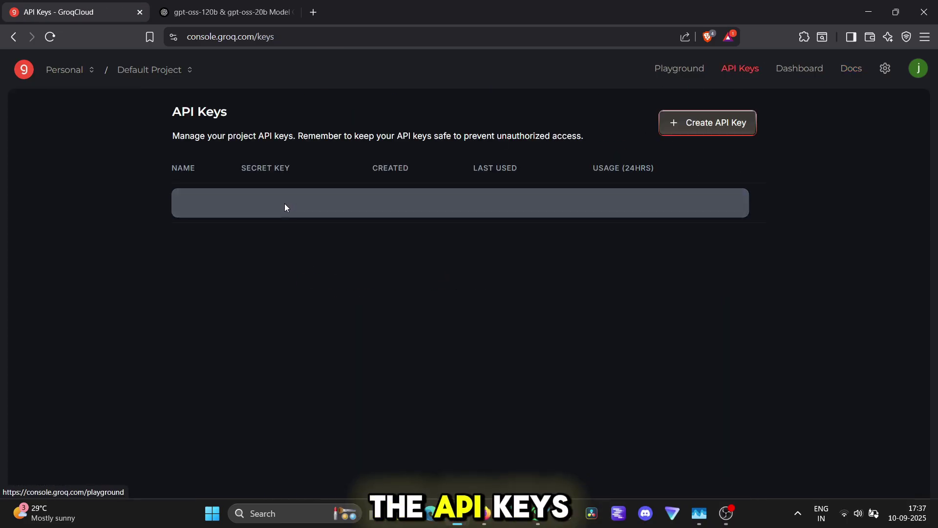
left_click(693, 128)
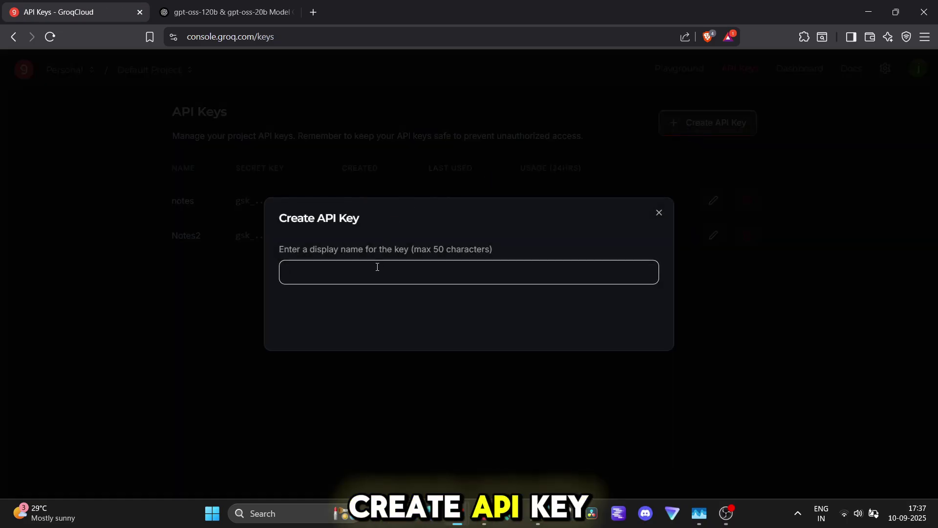
type("sssn")
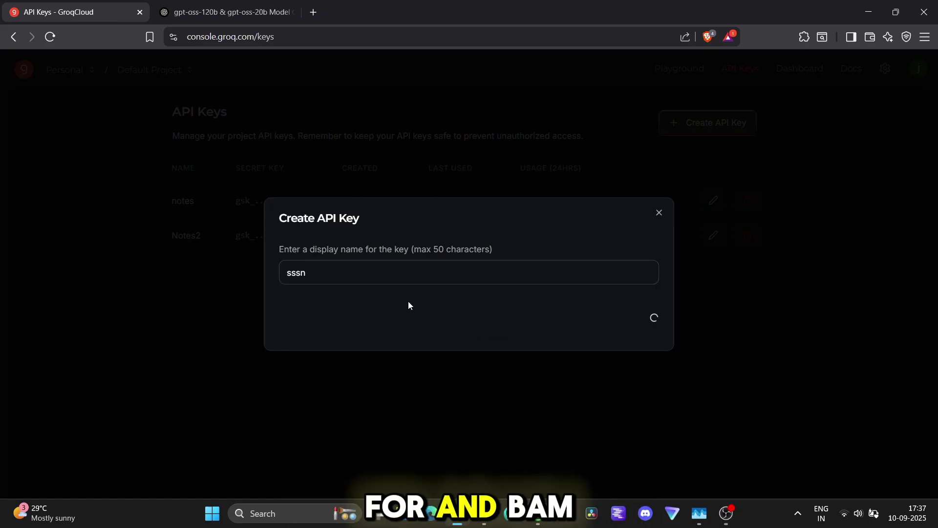
left_click(658, 215)
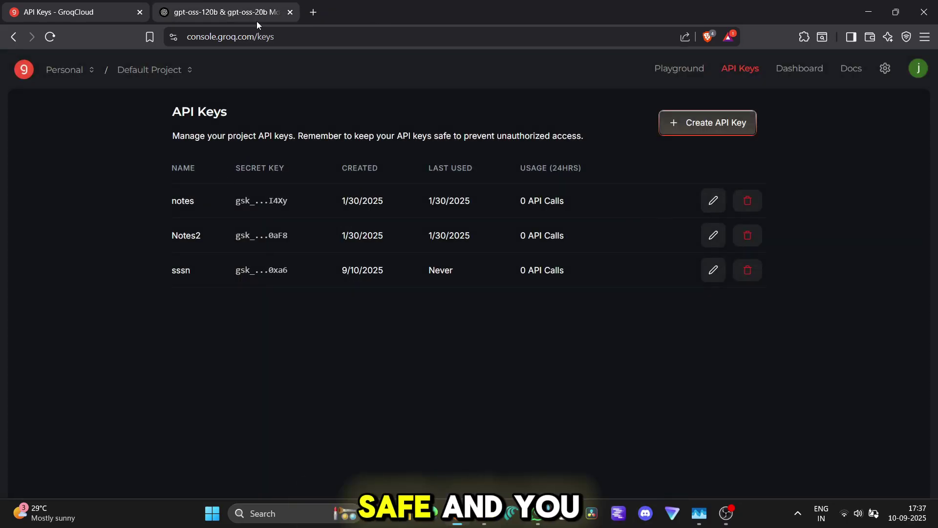
left_click(11, 37)
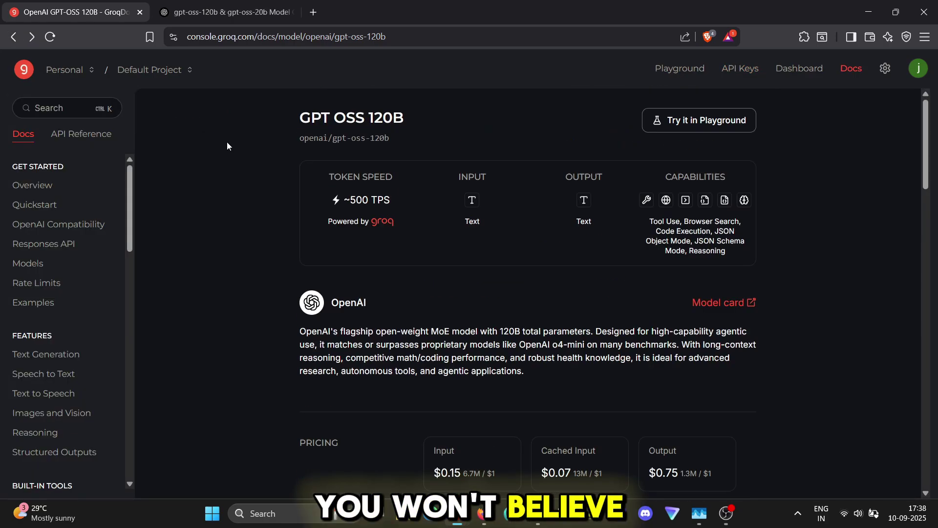
left_click(13, 37)
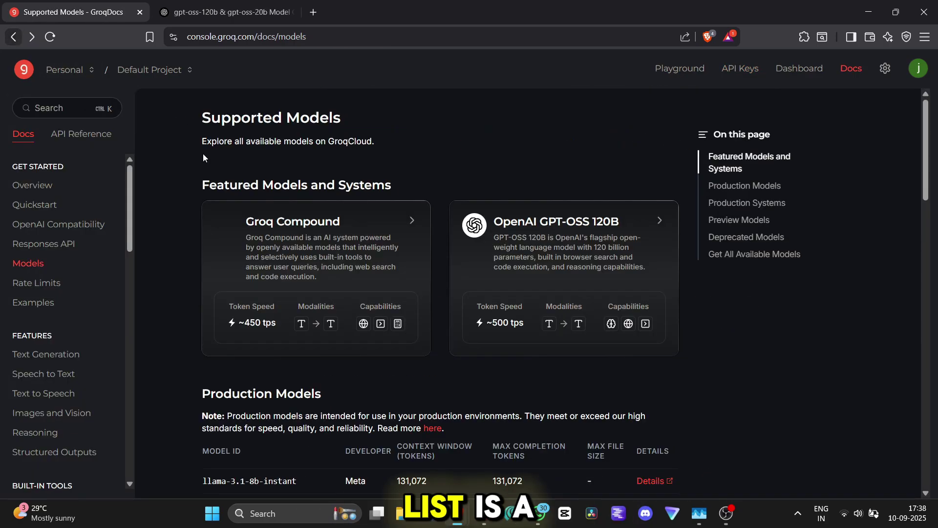
Browse NVIDIA's long context models and open the qwen3-coder-480b-a35b-instruct card.
scroll(606, 241, "down", 7)
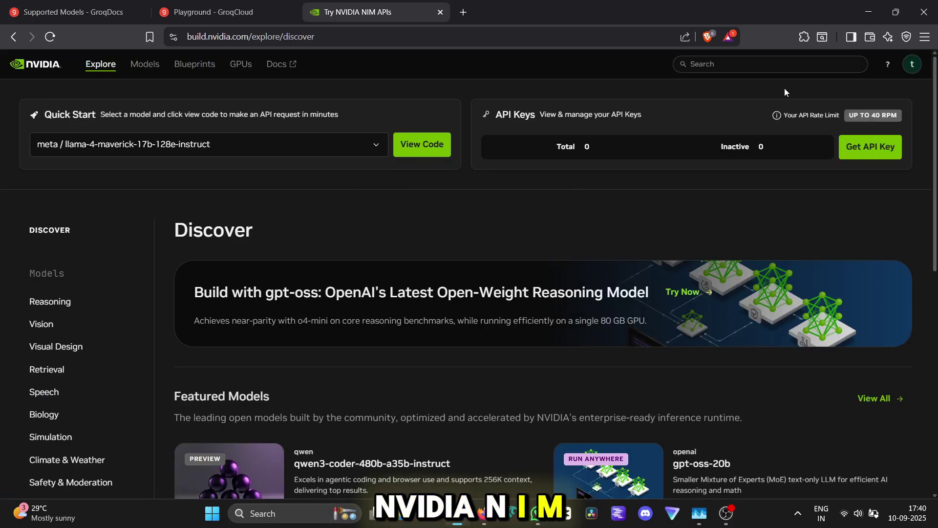
scroll(337, 278, "down", 5)
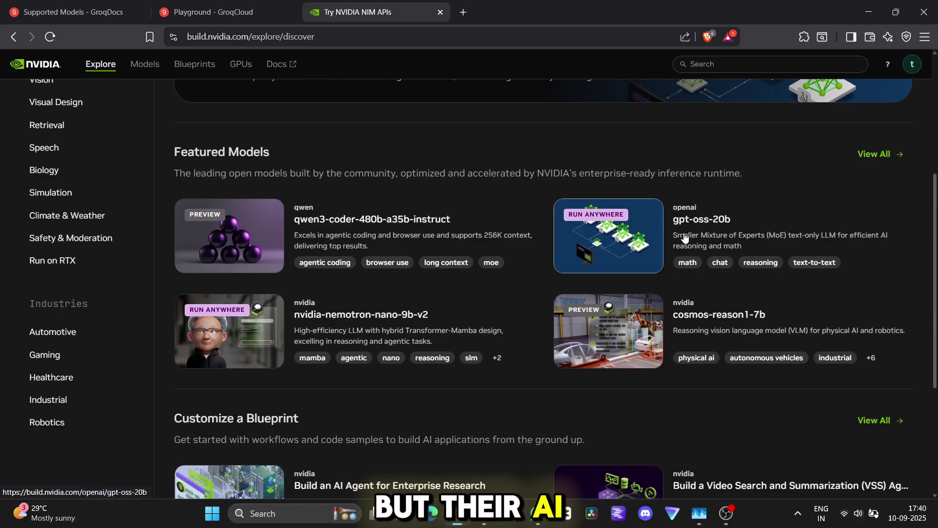
scroll(583, 293, "down", 4)
scroll(435, 276, "up", 4)
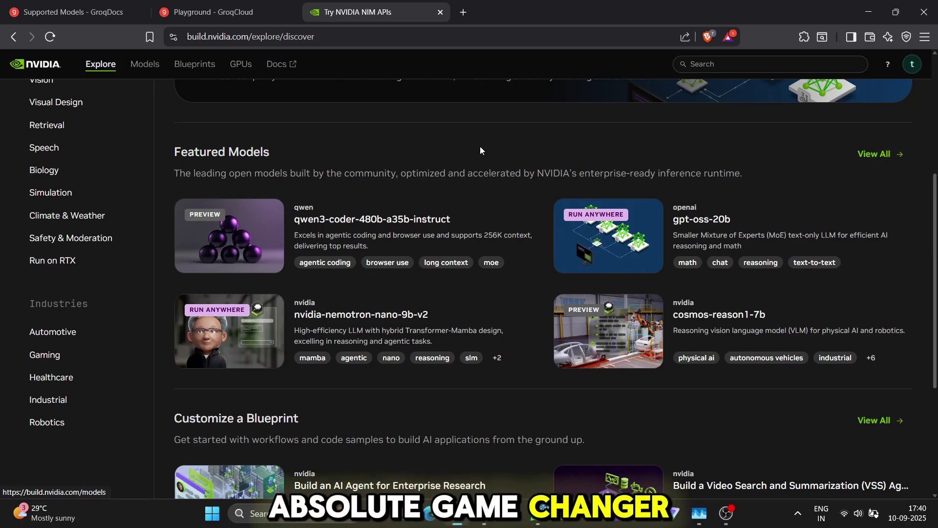
left_click(435, 264)
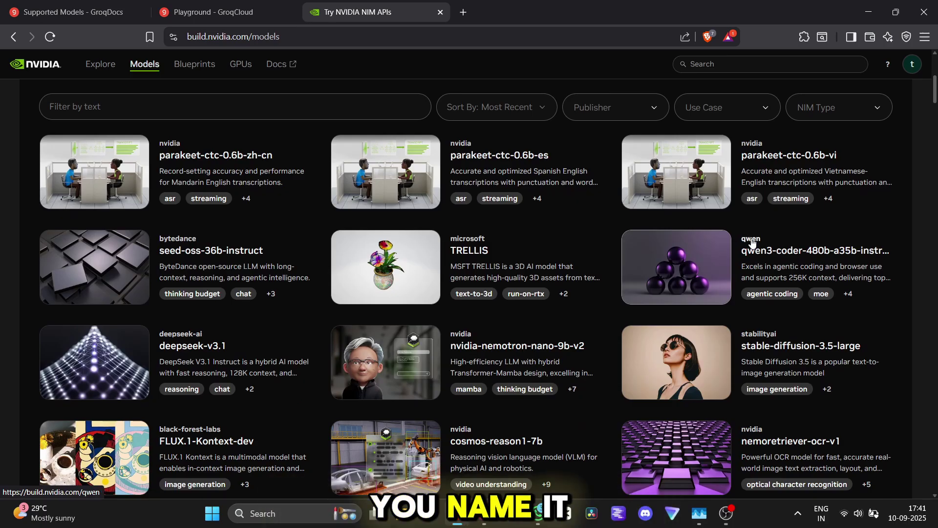
left_click(822, 293)
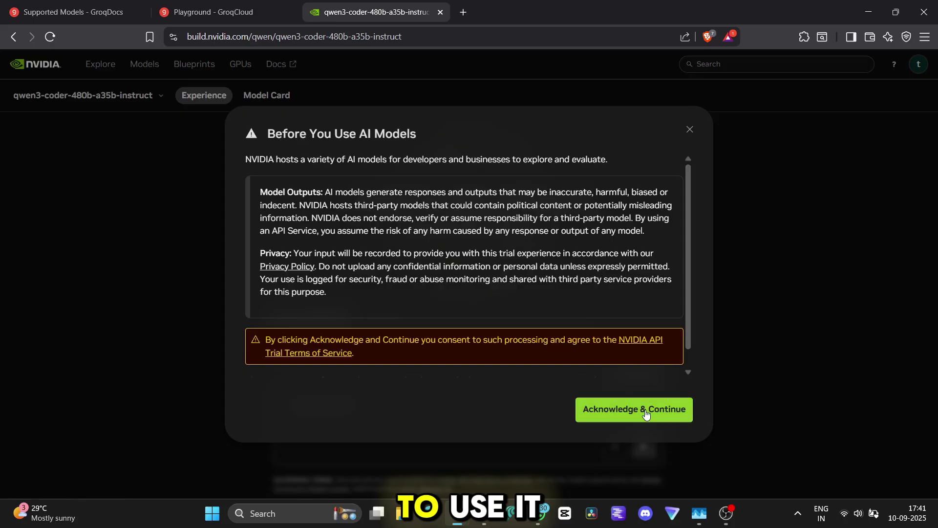
Accept the AI usage terms and open the qwen3-coder model card's sample code.
left_click(645, 408)
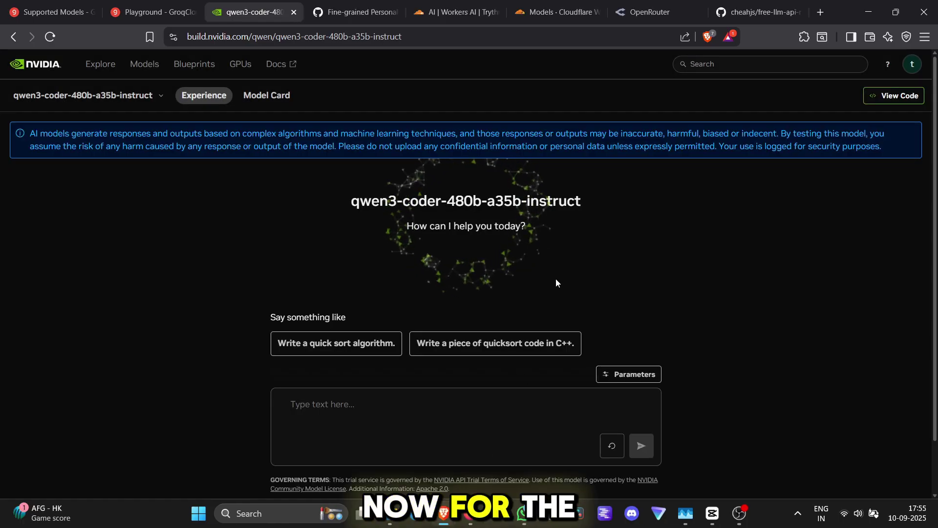
left_click(266, 97)
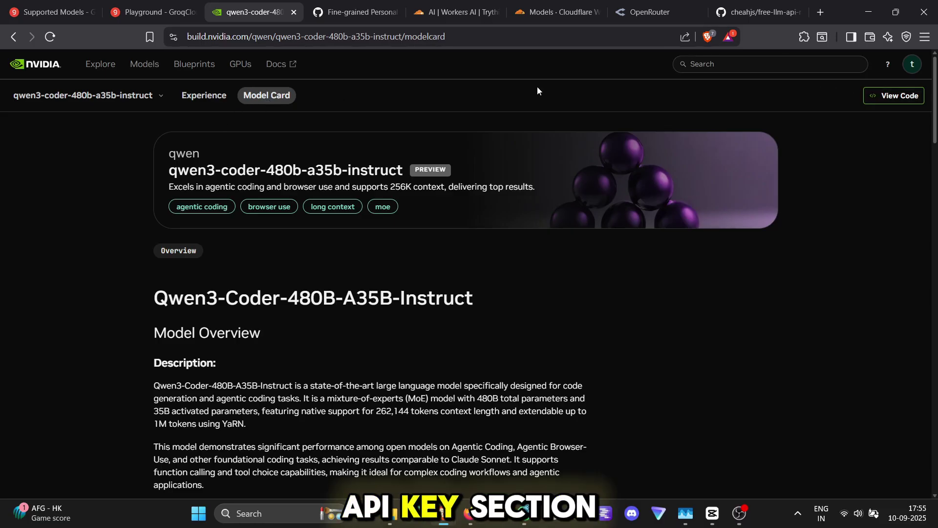
left_click(894, 96)
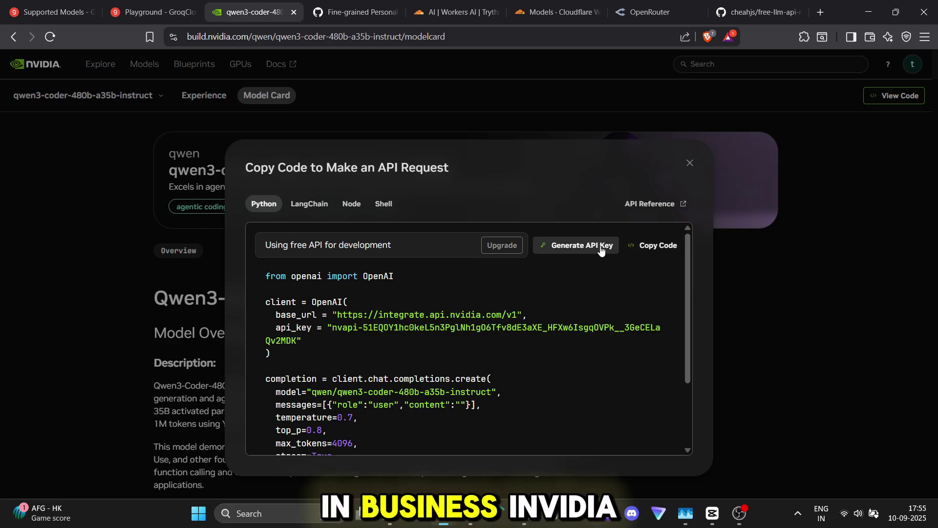
Generate a new API key three times in the sample code, then close it.
left_click(576, 246)
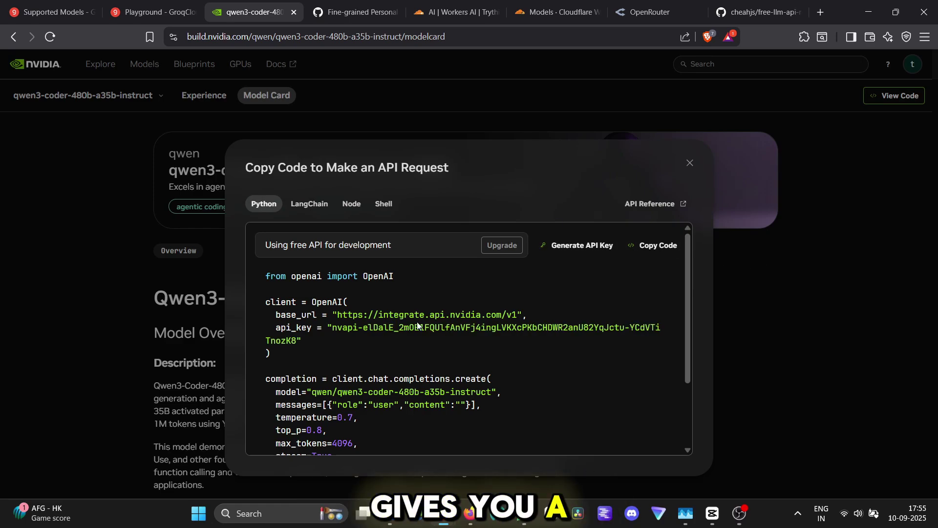
left_click(594, 248)
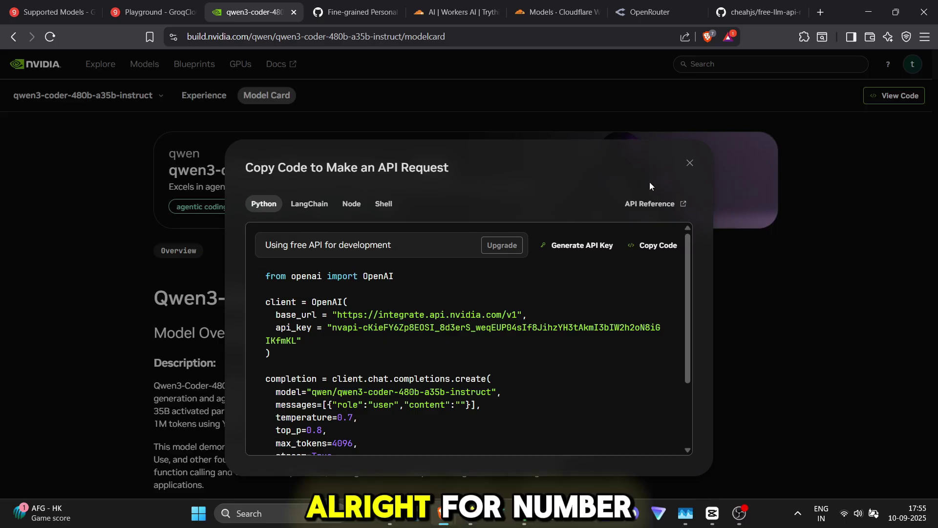
left_click(593, 245)
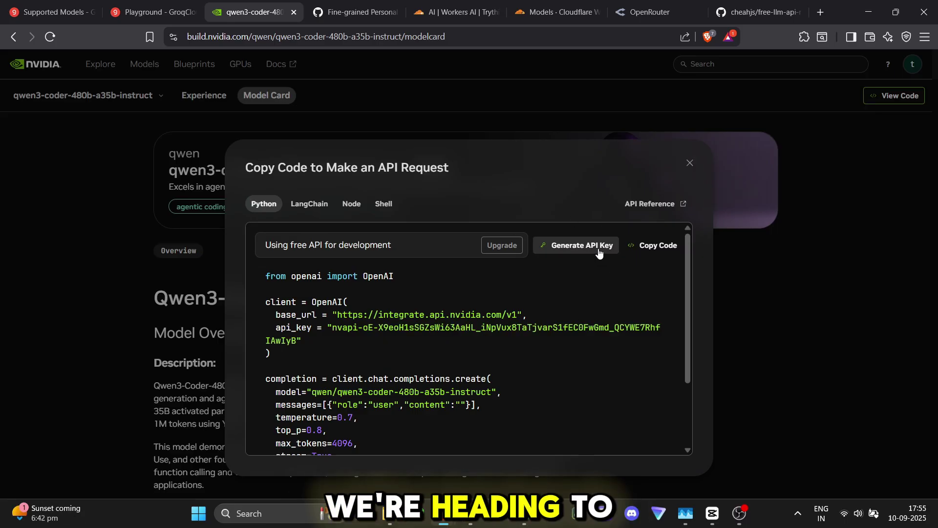
left_click(689, 163)
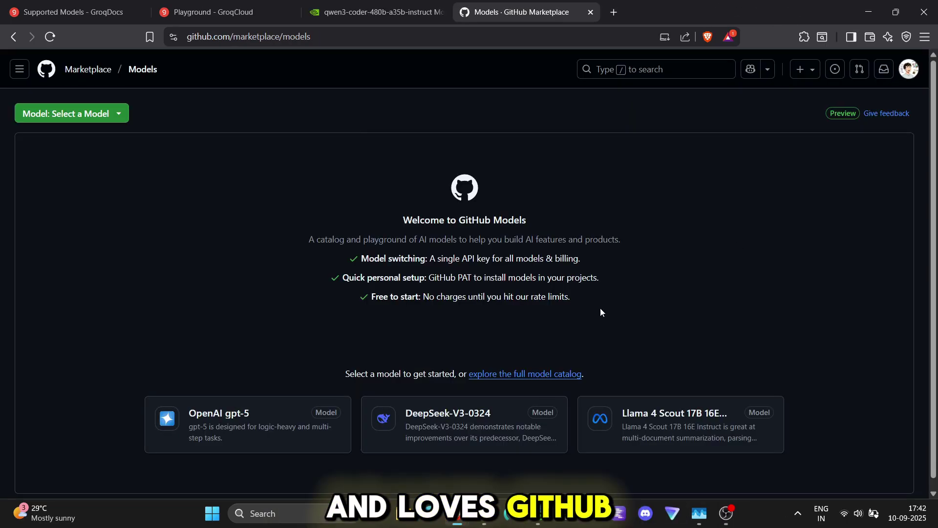
Open OpenAI gpt-5 from the Marketplace models, read its README, and show its codebase guide.
scroll(543, 339, "down", 1)
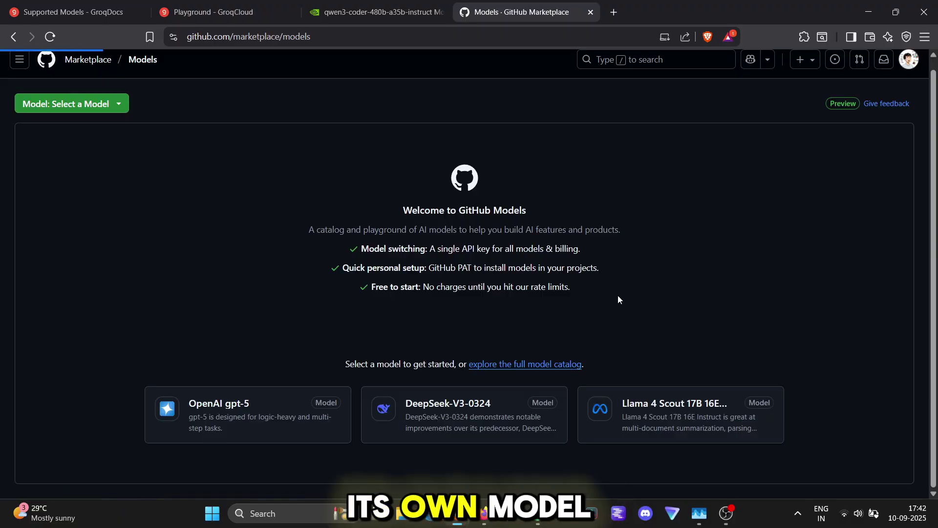
scroll(454, 288, "down", 3)
scroll(672, 302, "down", 2)
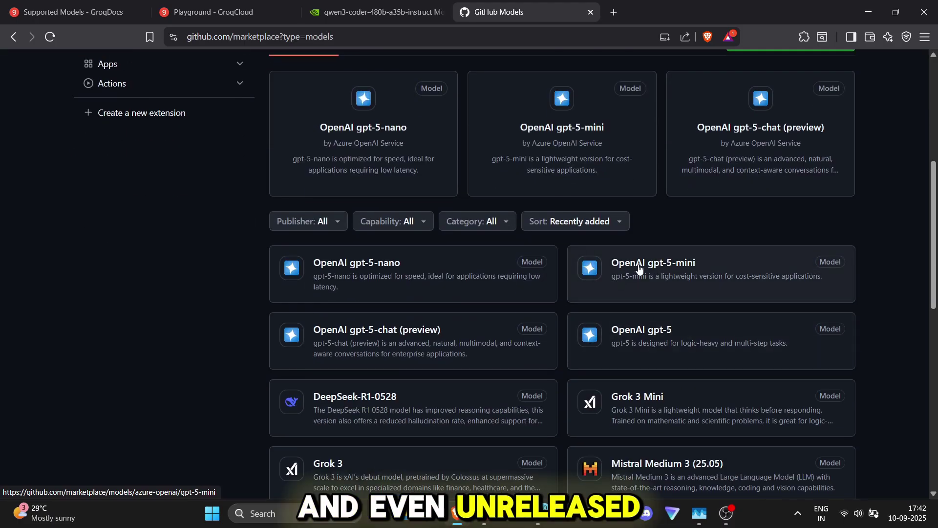
left_click(643, 336)
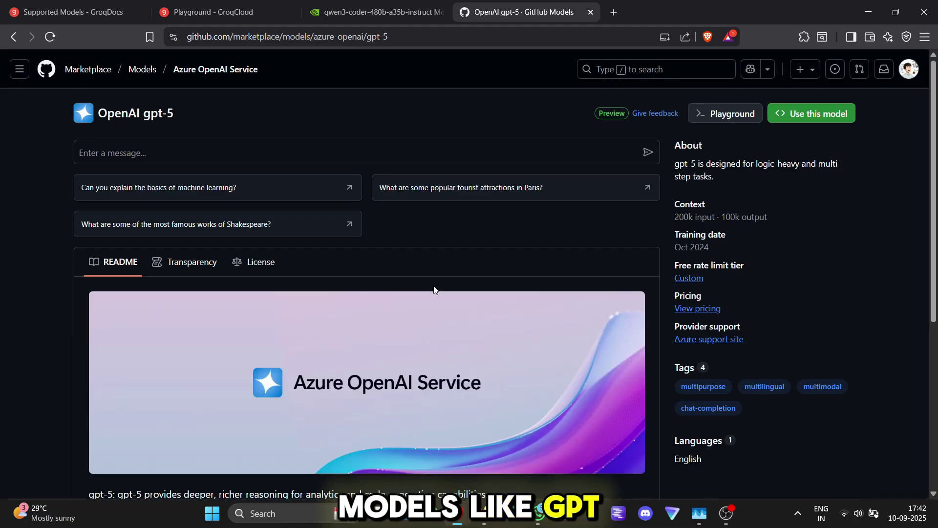
scroll(507, 256, "down", 6)
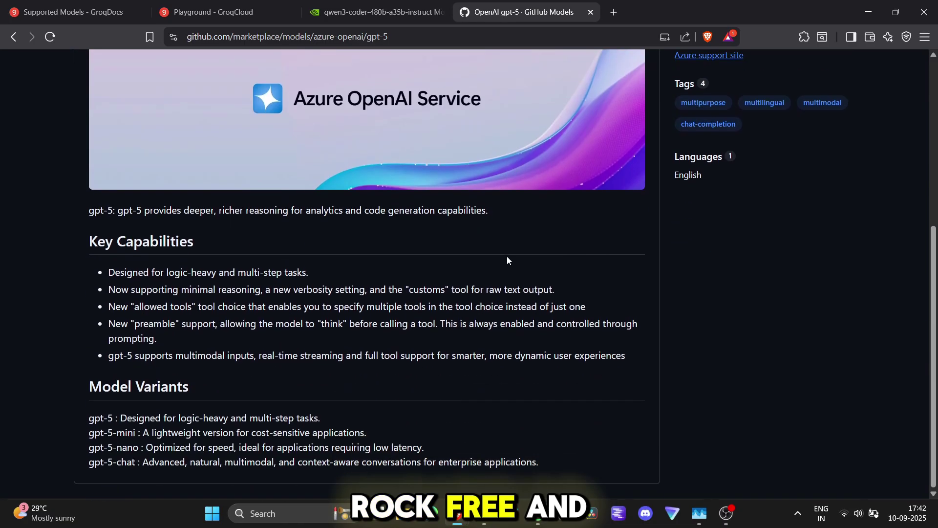
scroll(450, 291, "up", 5)
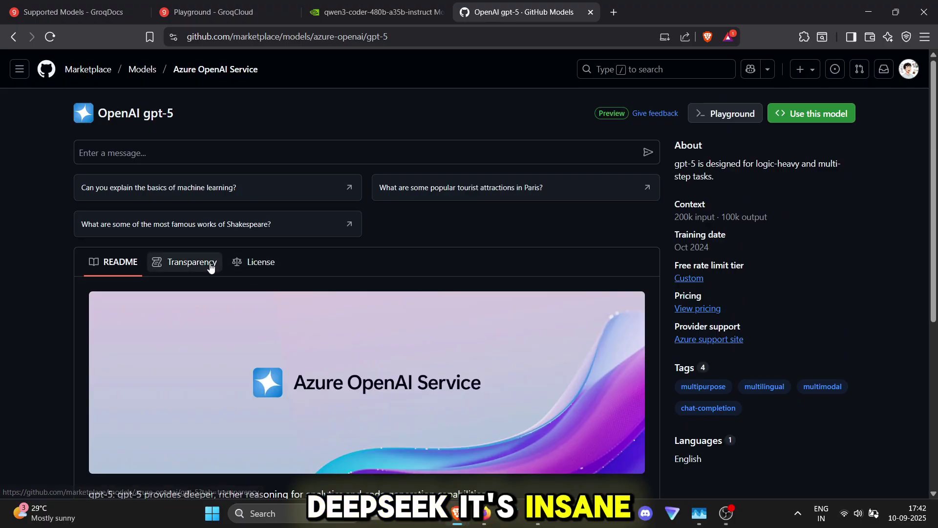
scroll(685, 316, "down", 1)
scroll(685, 317, "down", 2)
scroll(685, 315, "up", 3)
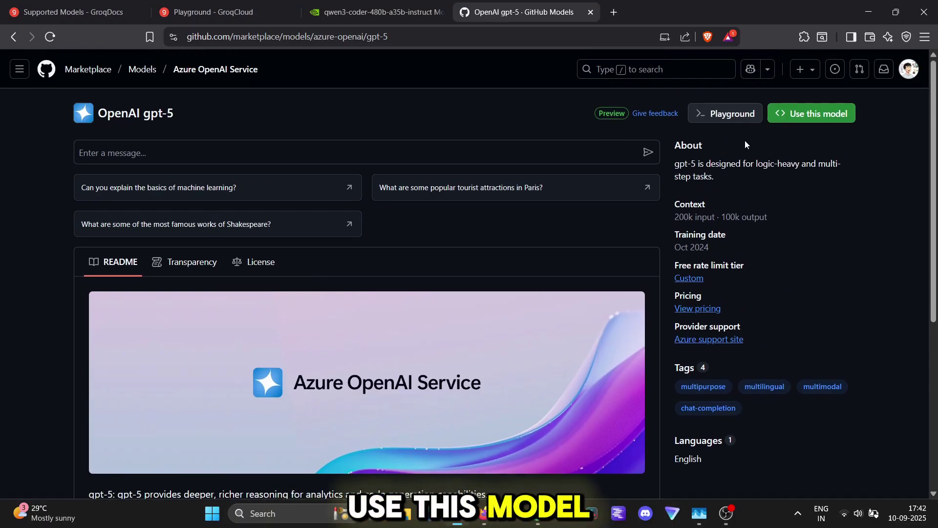
left_click(787, 113)
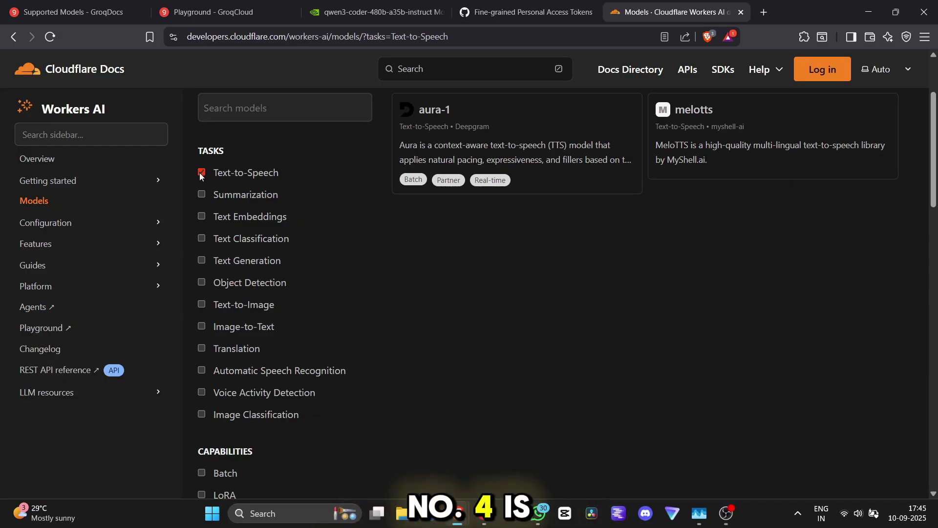
Clear Text-to-Speech and toggle the Summarization and Text Embeddings filters on and off.
left_click(201, 174)
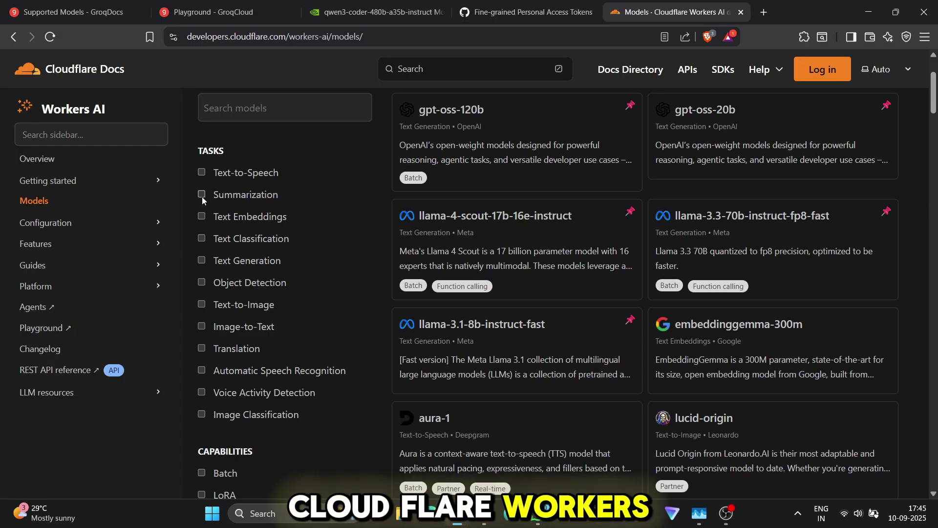
left_click(202, 195)
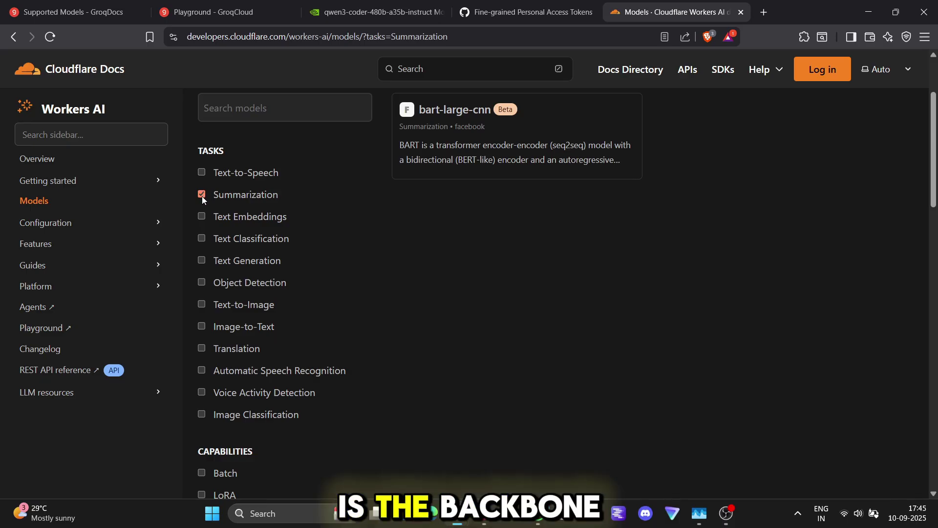
left_click(201, 195)
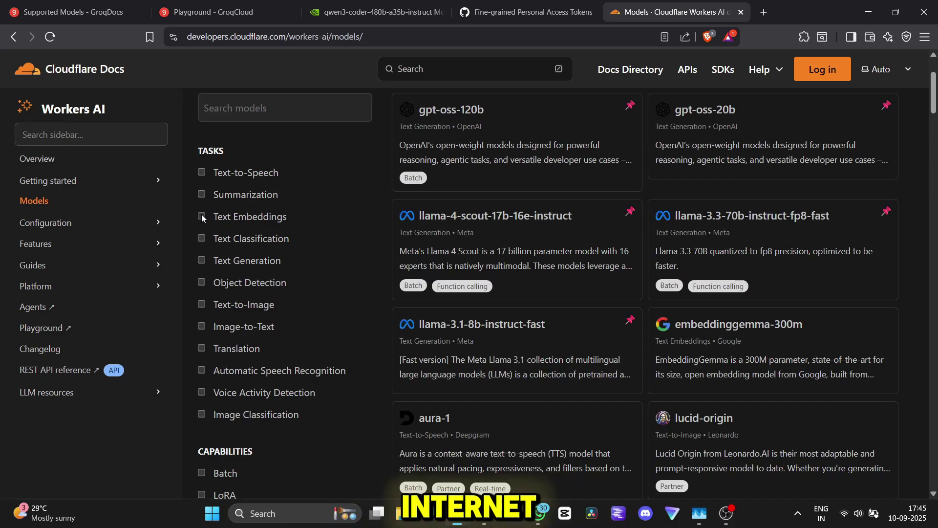
left_click(202, 216)
left_click(202, 217)
Scroll through the full unfiltered Workers AI model catalog.
scroll(380, 238, "up", 1)
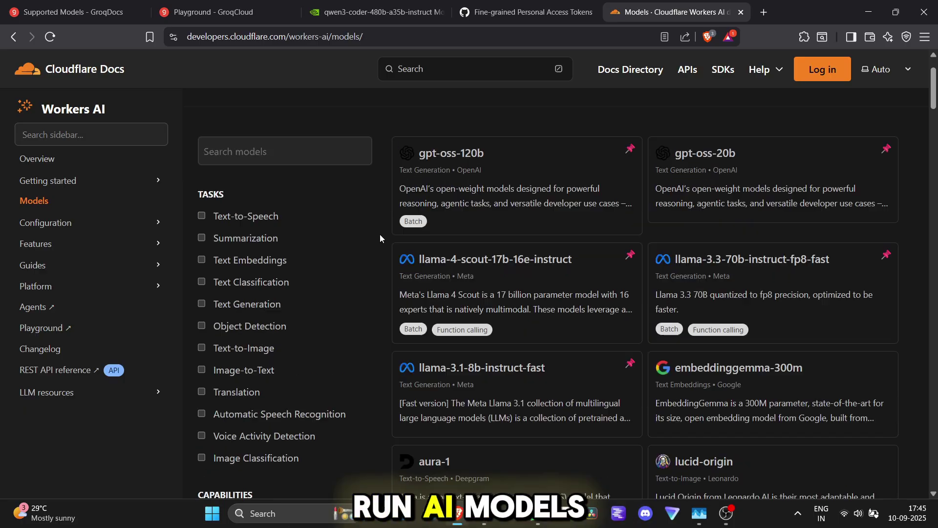
scroll(381, 237, "up", 2)
scroll(425, 238, "down", 15)
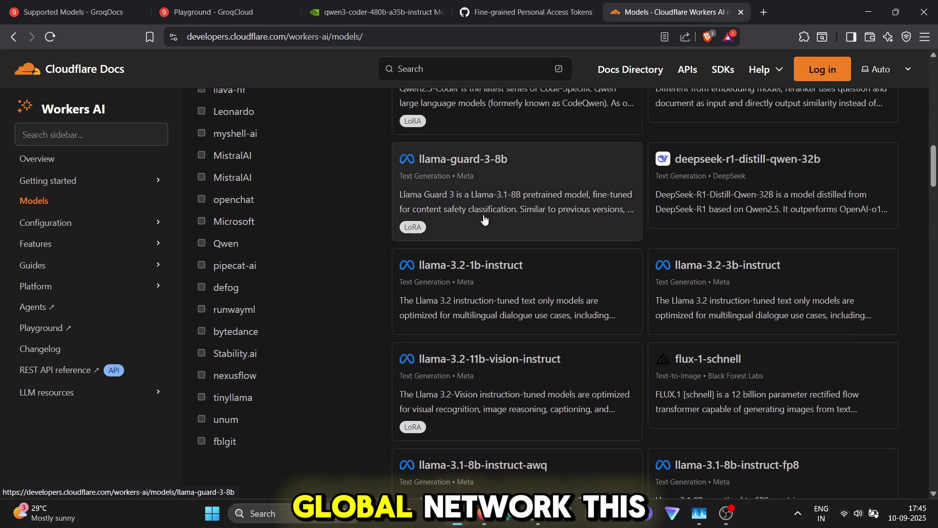
scroll(487, 220, "up", 12)
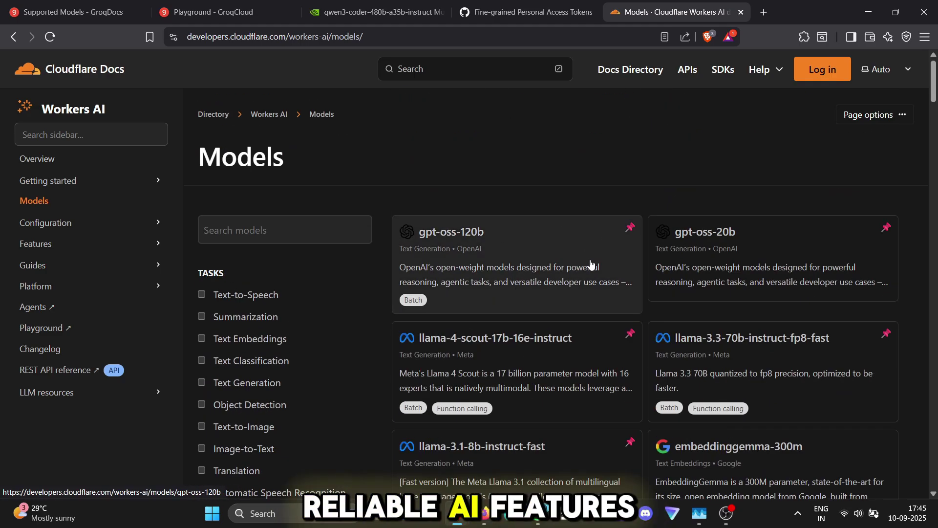
scroll(779, 272, "down", 1)
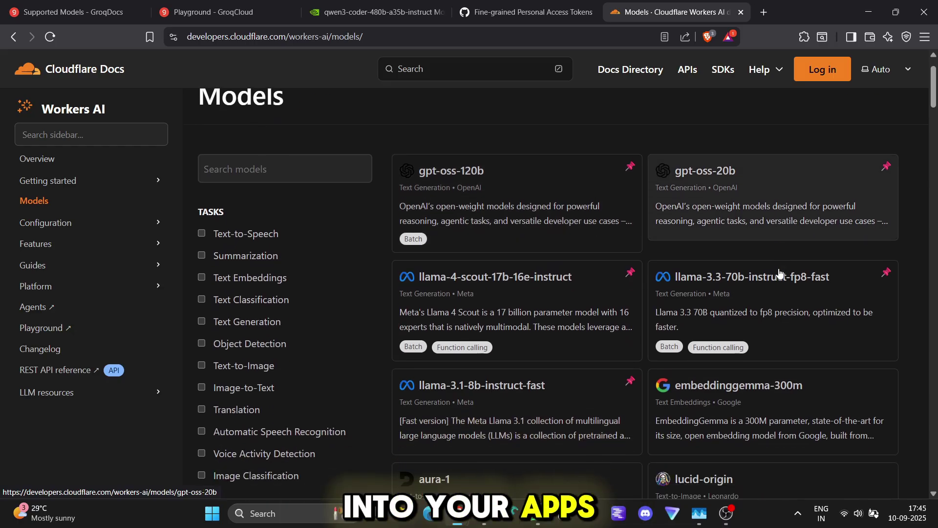
scroll(779, 272, "down", 5)
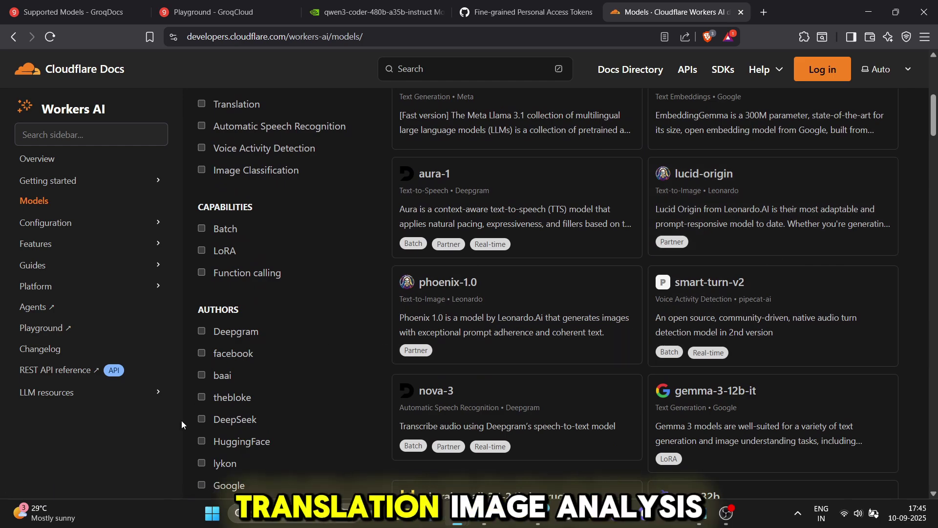
scroll(240, 373, "down", 4)
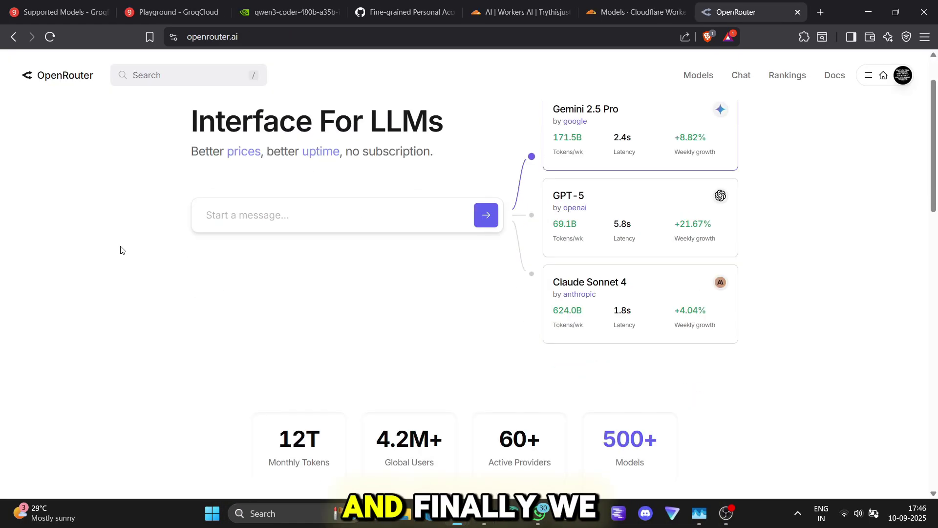
scroll(121, 250, "down", 15)
Open DeepSeek V3.1 Base from OpenRouter's models list and show its API sample code.
left_click(207, 365)
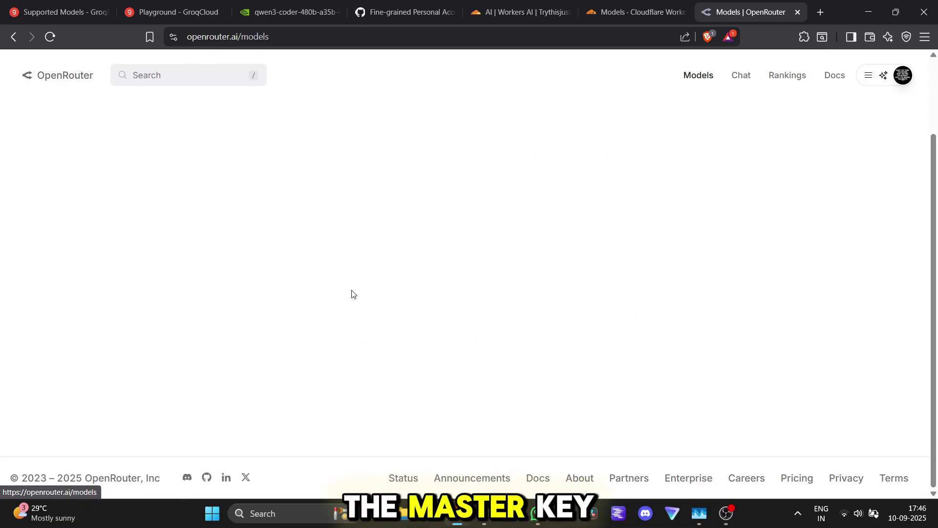
scroll(356, 216, "down", 2)
scroll(361, 216, "up", 5)
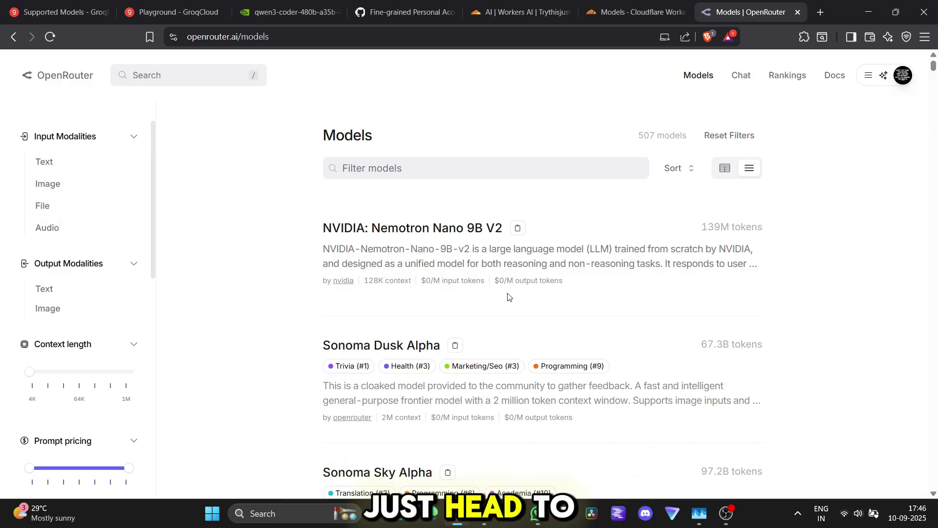
scroll(462, 305, "down", 20)
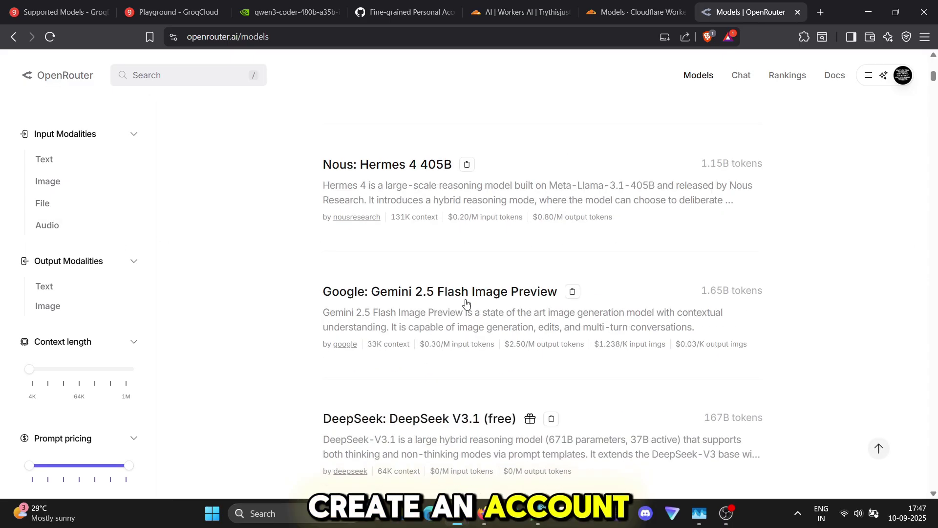
scroll(467, 303, "up", 3)
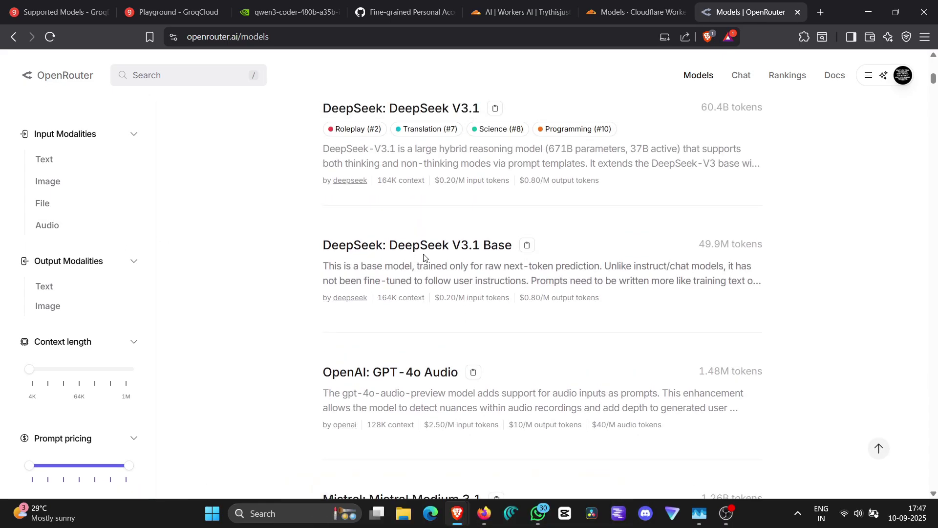
left_click(429, 254)
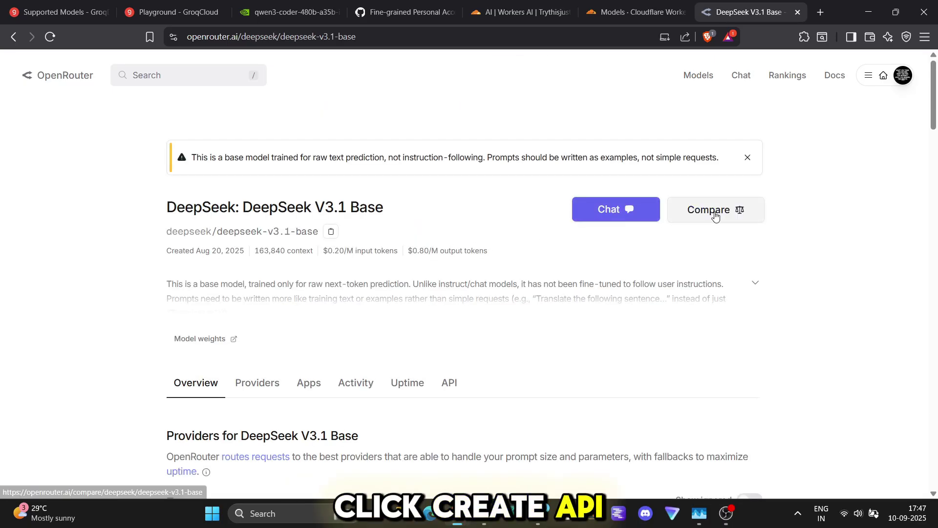
scroll(518, 319, "down", 2)
scroll(489, 322, "down", 4)
scroll(440, 317, "up", 4)
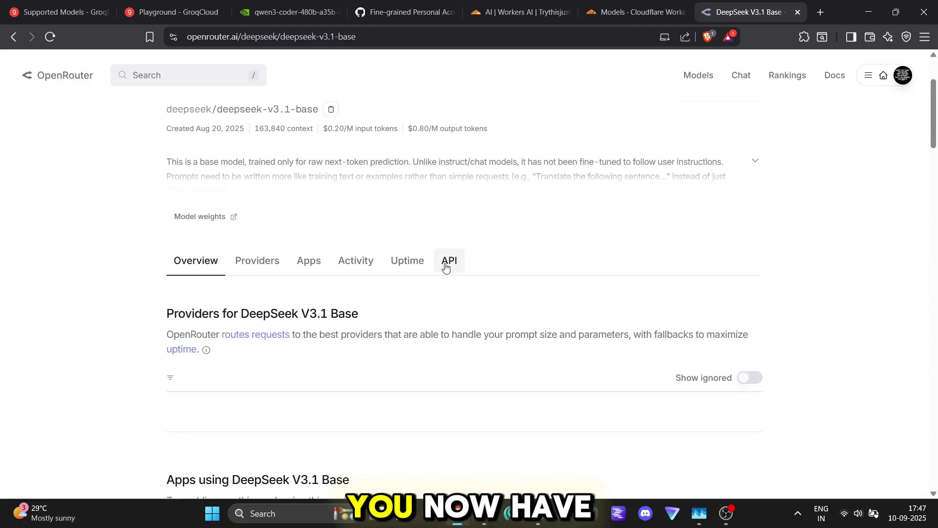
left_click(446, 267)
scroll(470, 283, "down", 3)
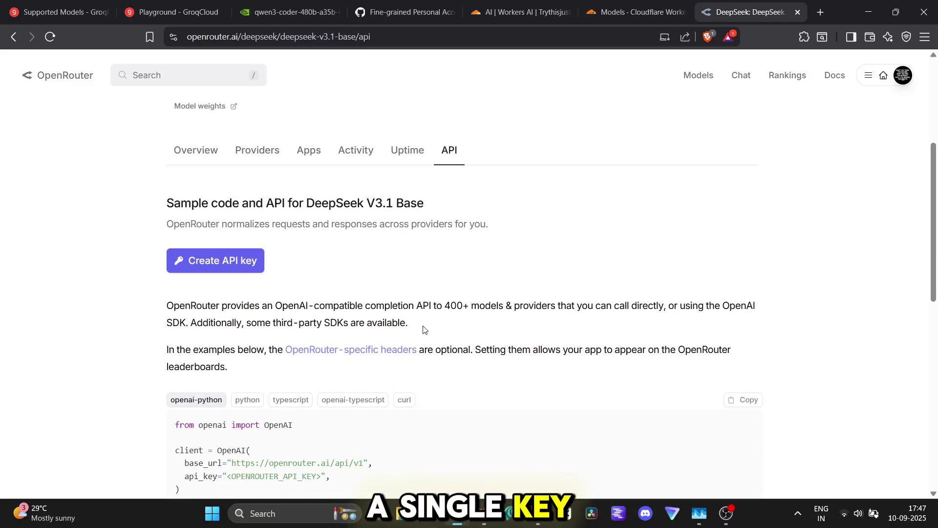
Create a new named OpenRouter API key with no credit limit.
left_click(218, 243)
left_click(689, 164)
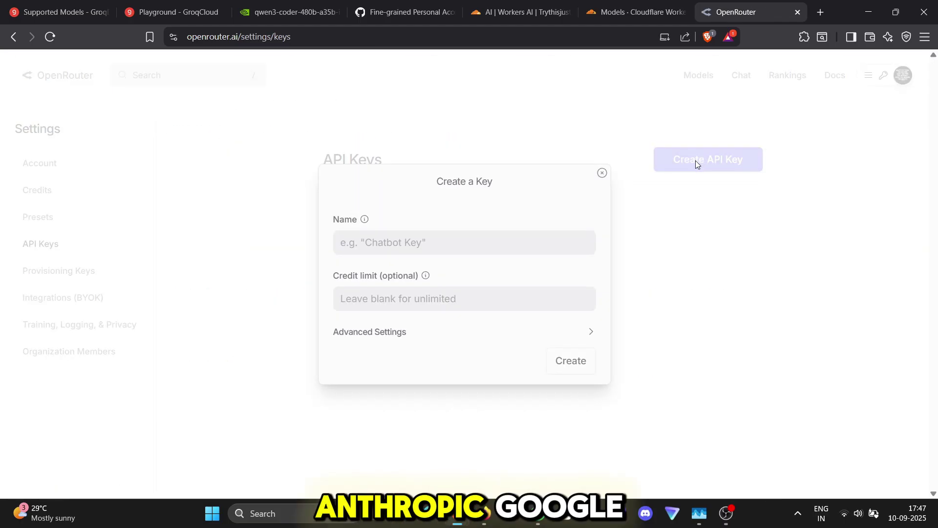
left_click(435, 246)
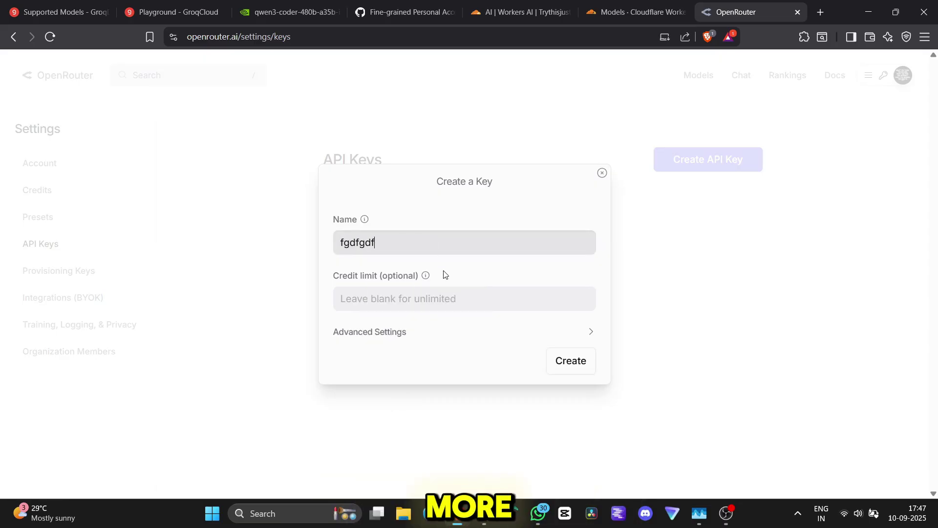
left_click(450, 296)
left_click(563, 373)
left_click_drag(459, 271, 555, 288)
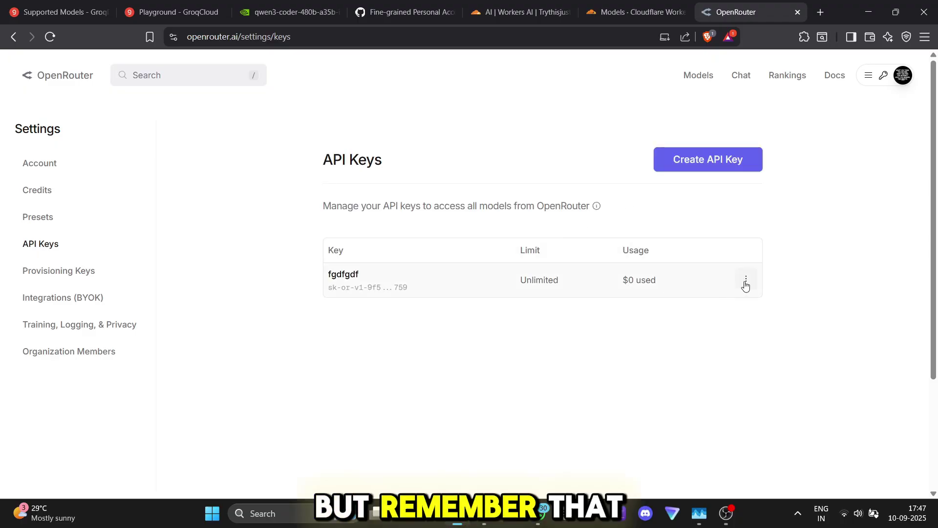
Delete the new key from its actions menu and confirm.
left_click(745, 282)
left_click(741, 348)
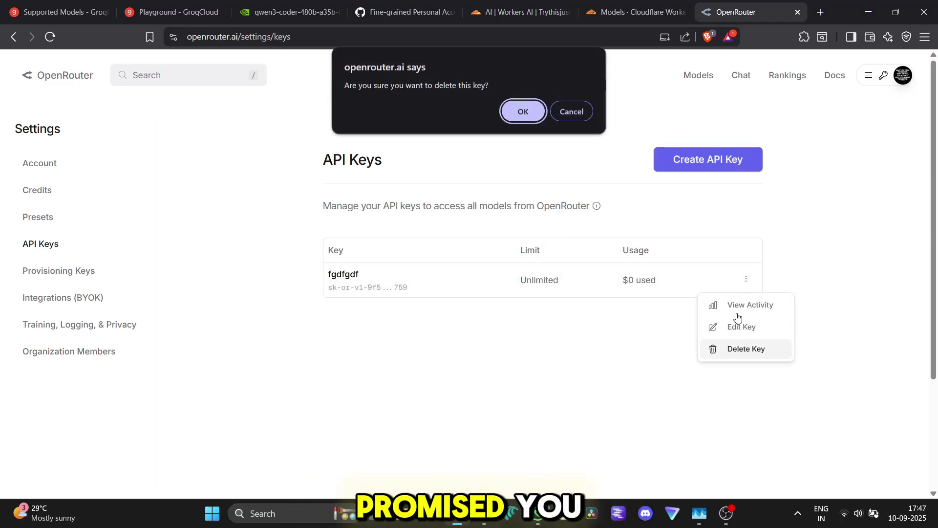
left_click(522, 113)
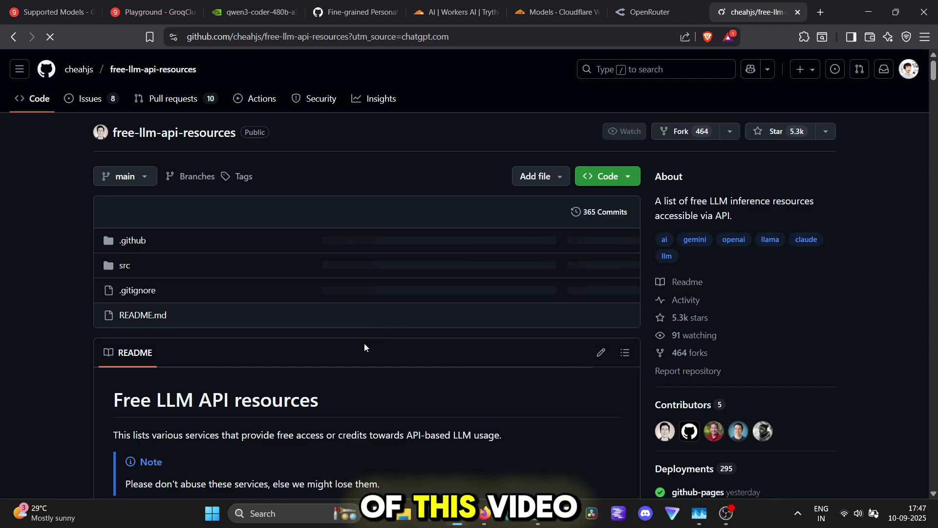
Scroll through the README to review the free LLM API providers it lists.
scroll(365, 342, "down", 7)
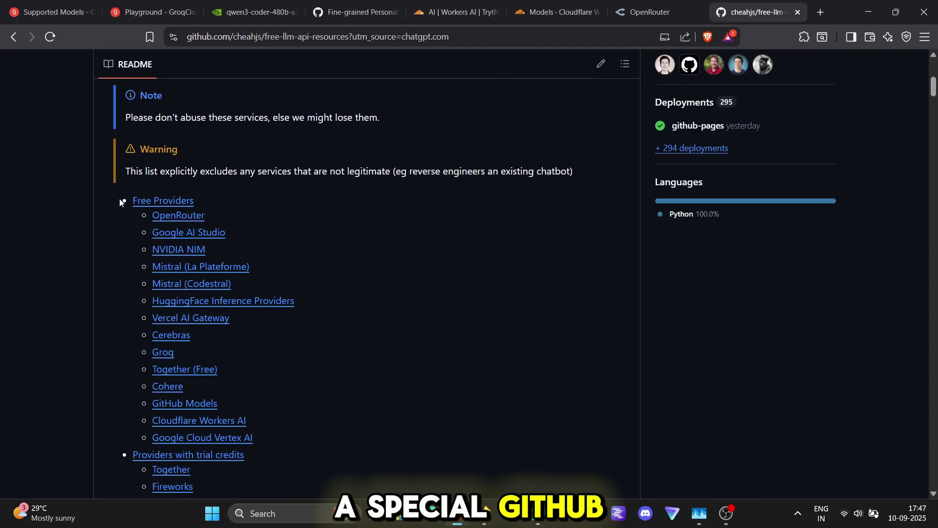
scroll(343, 340, "down", 6)
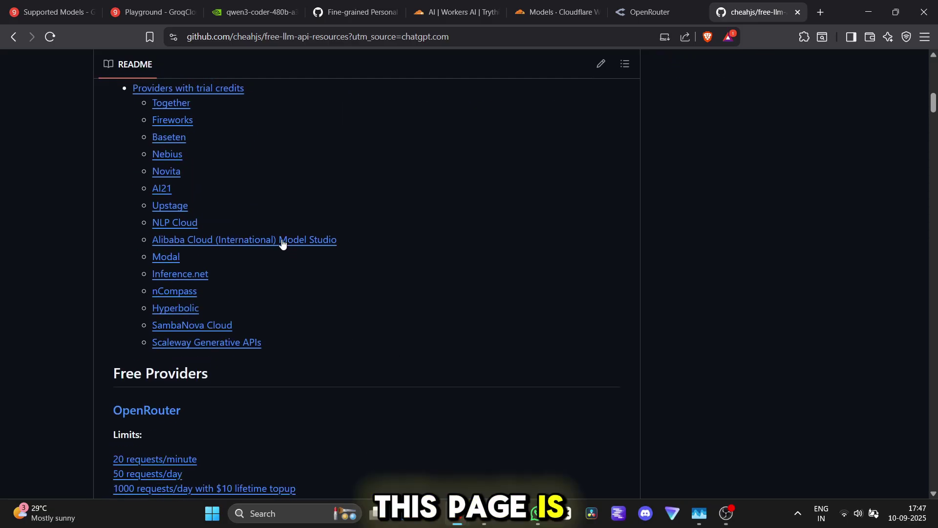
scroll(279, 241, "down", 14)
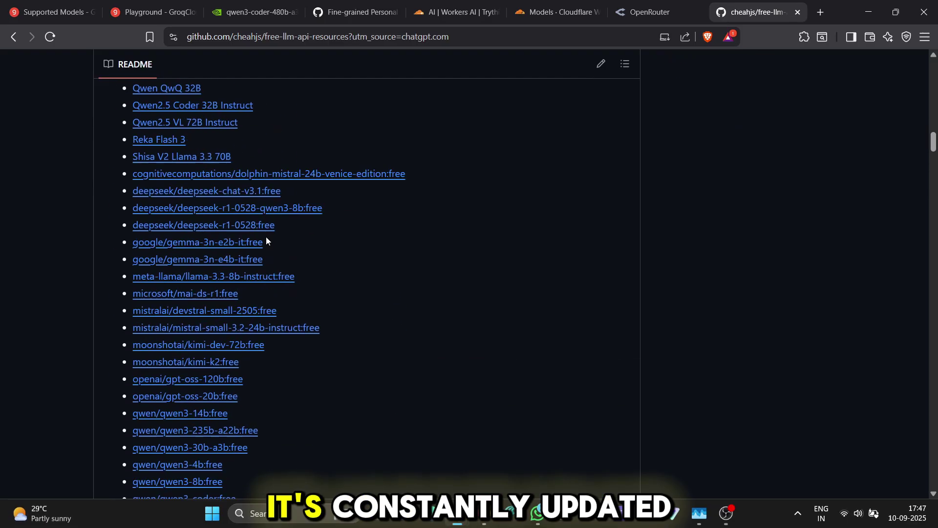
scroll(266, 237, "up", 20)
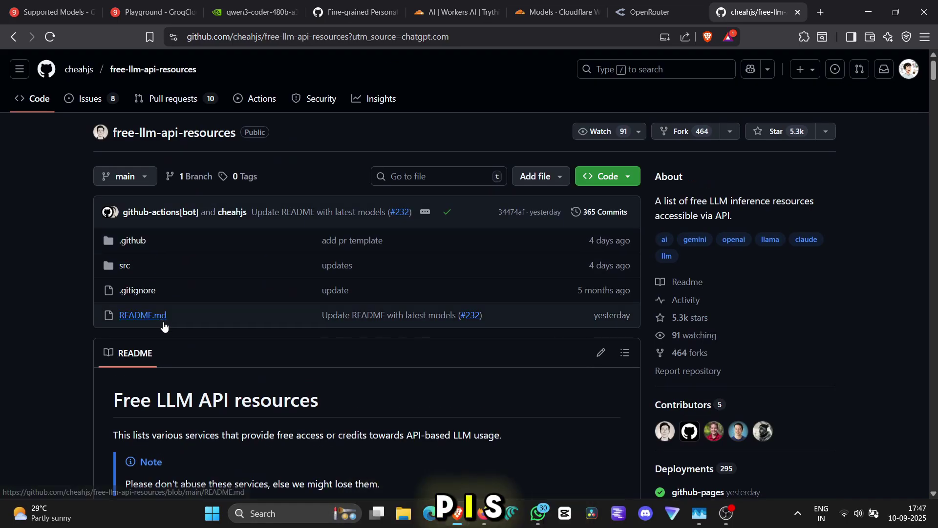
scroll(260, 330, "down", 10)
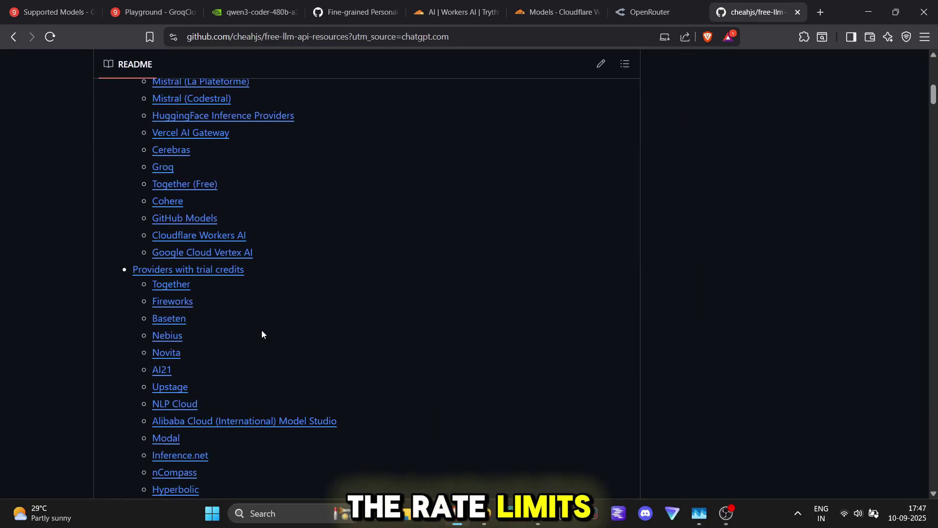
scroll(262, 330, "down", 20)
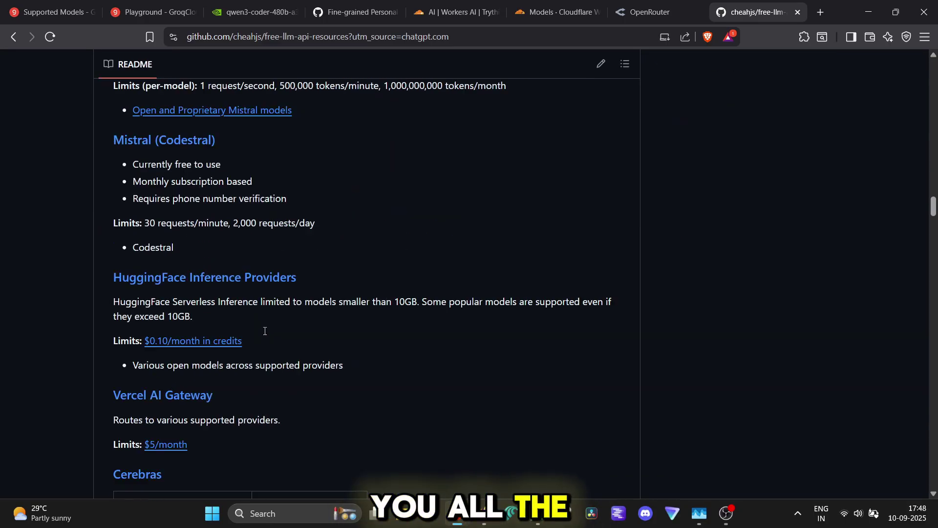
scroll(259, 327, "down", 20)
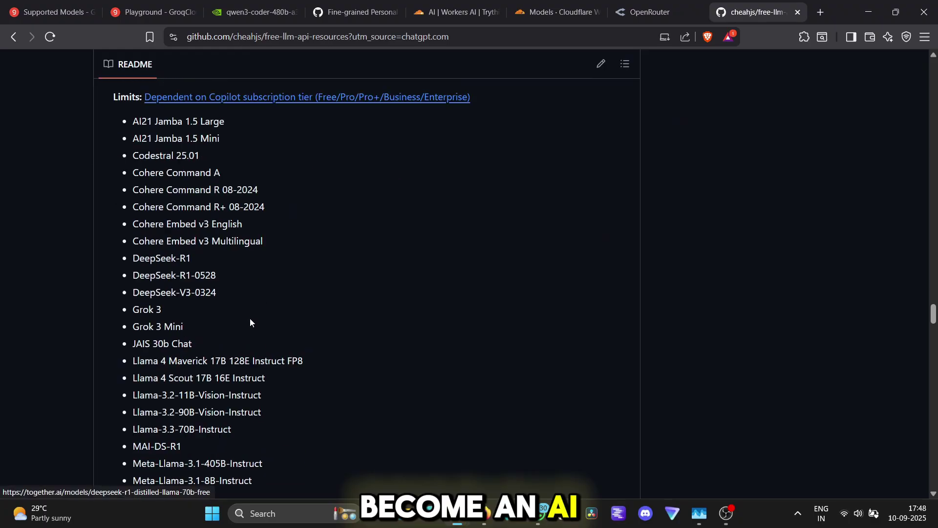
scroll(250, 322, "down", 20)
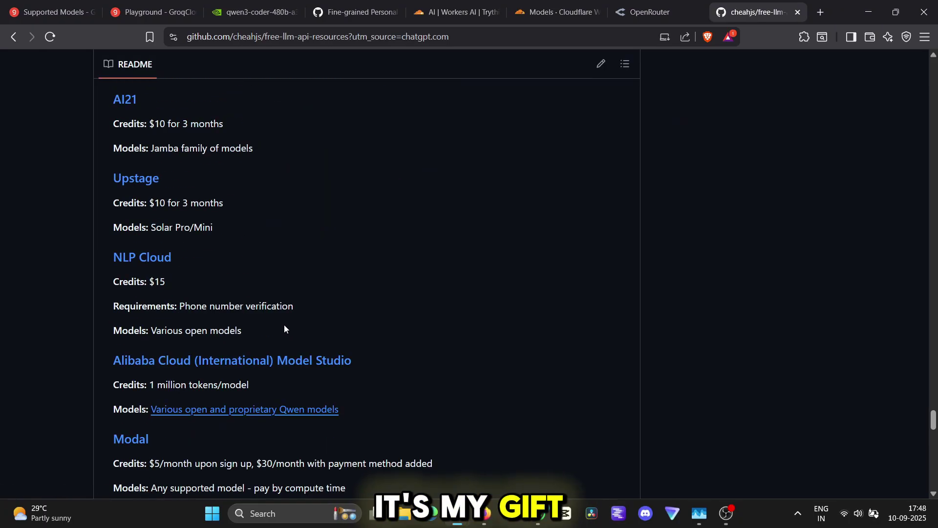
scroll(285, 329, "down", 20)
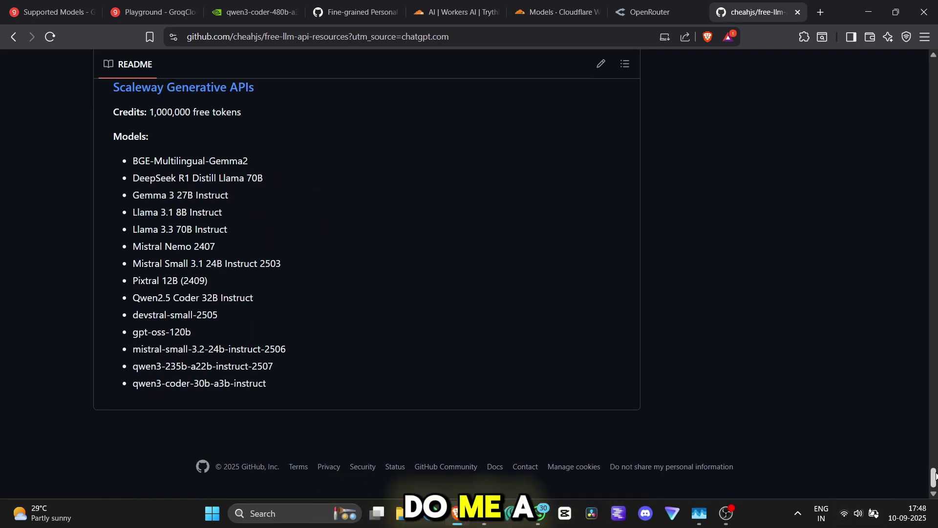
Star the free-llm-api-resources repository, then minimize Brave to reveal the Windows desktop.
left_click_drag(934, 477, 854, 61)
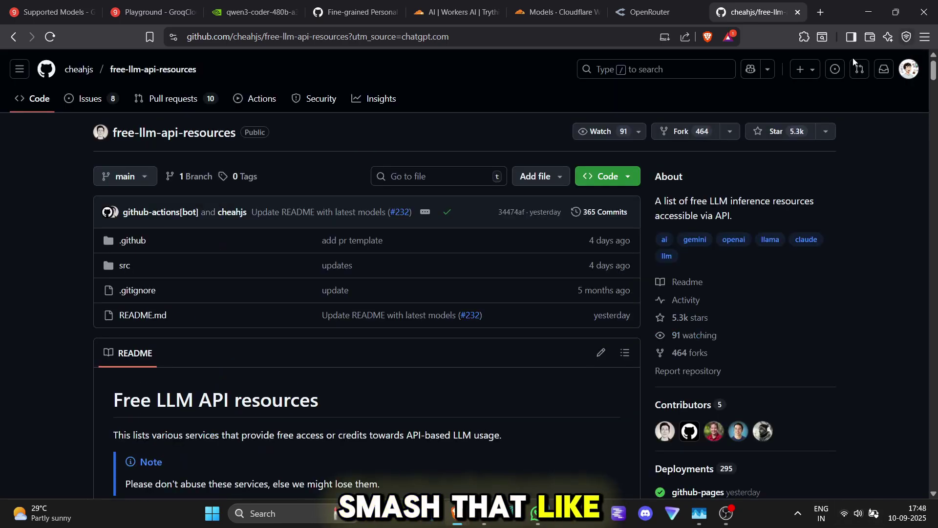
left_click(758, 133)
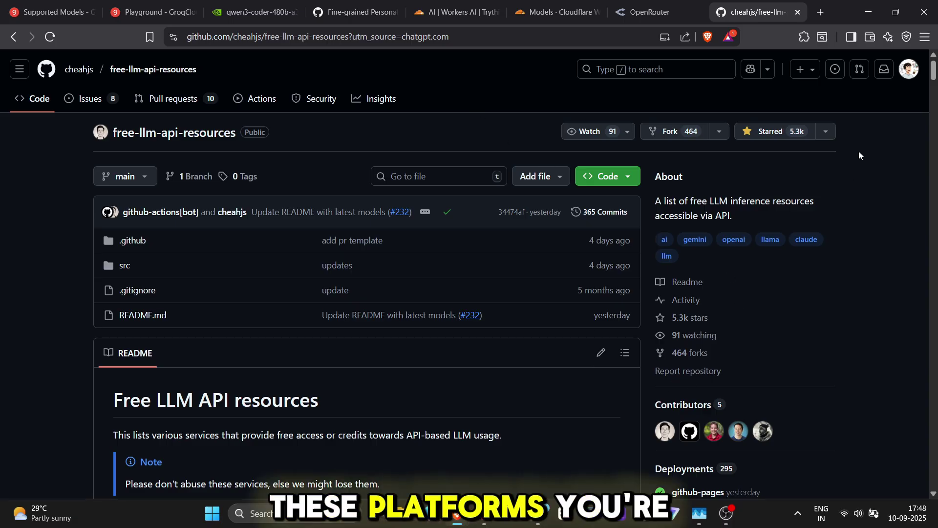
left_click(867, 13)
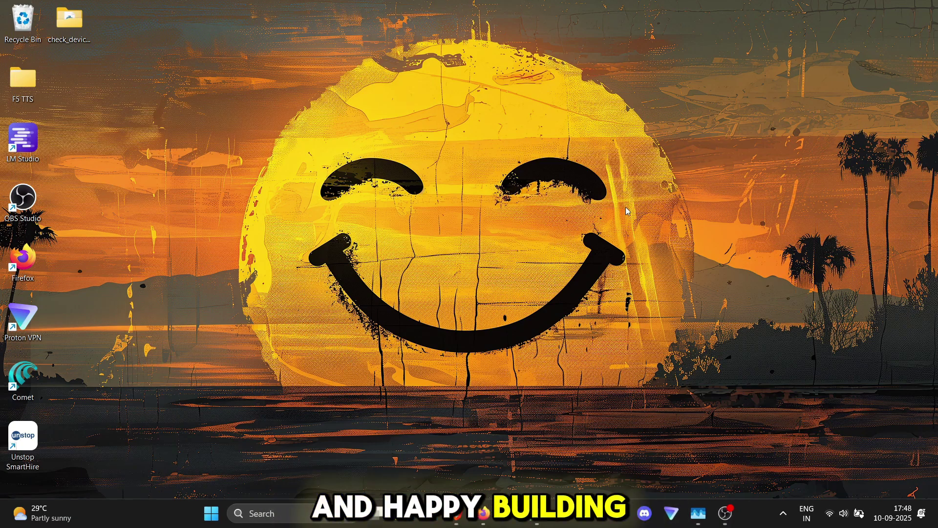